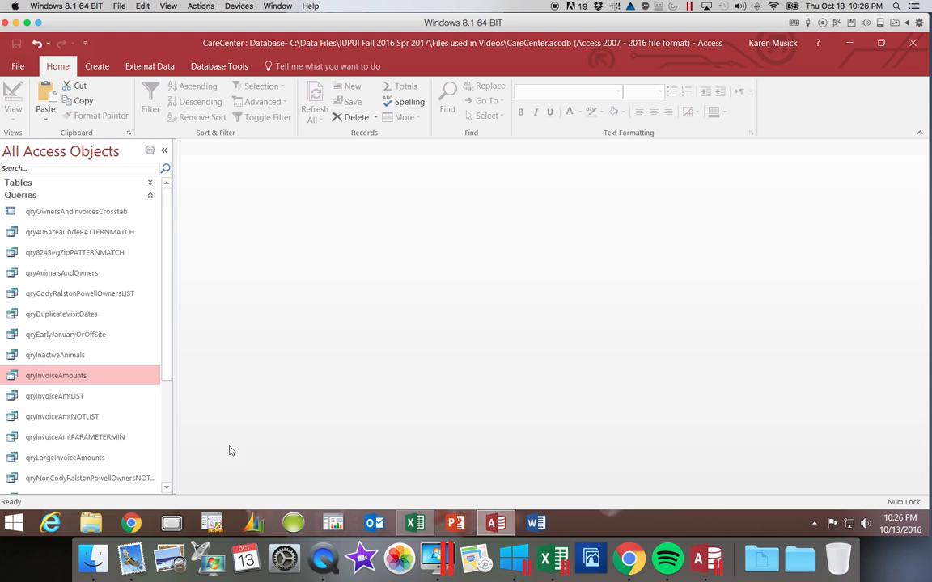
# - Open the qryInvoiceAmounts query in Datasheet View to look at its records
pyautogui.click(94, 458)
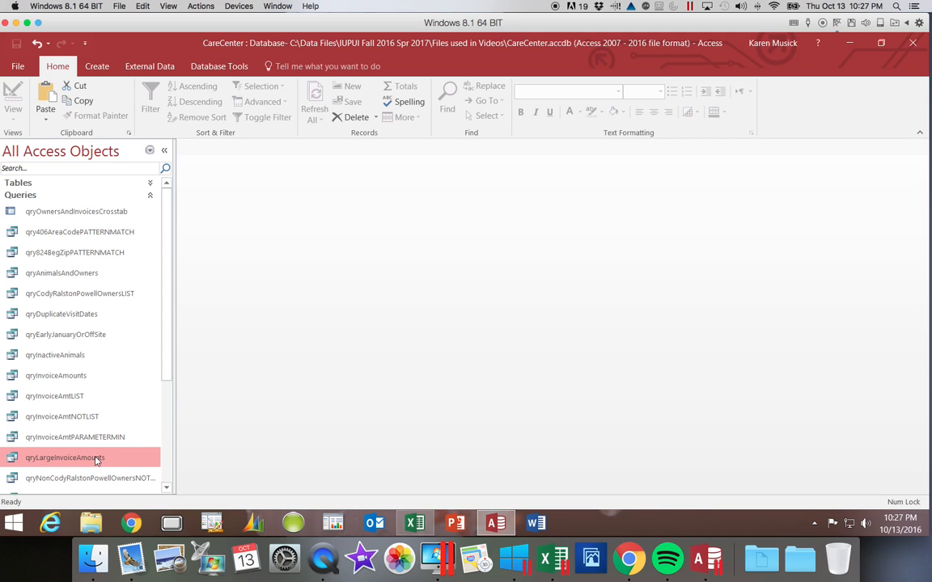
pyautogui.click(69, 378)
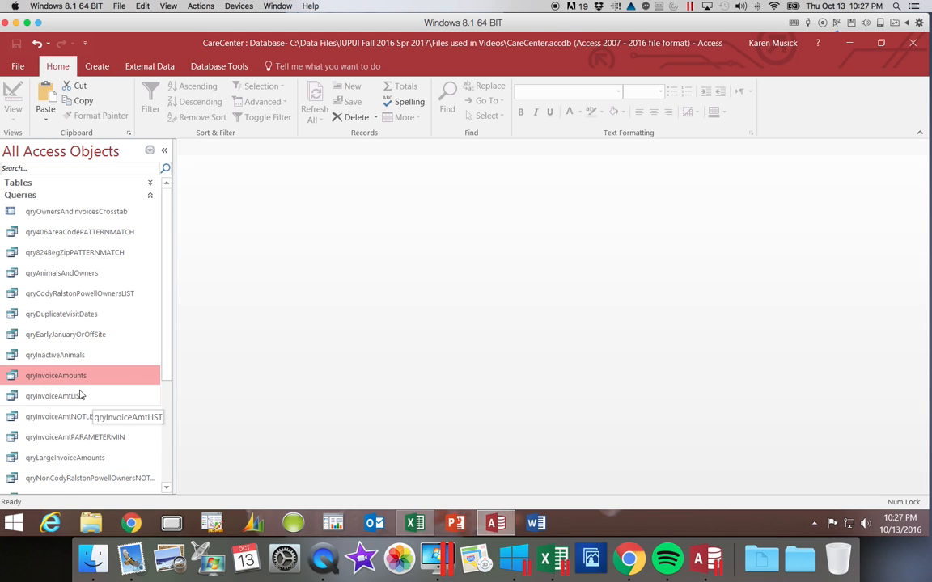
pyautogui.scroll(-1, 77, 355)
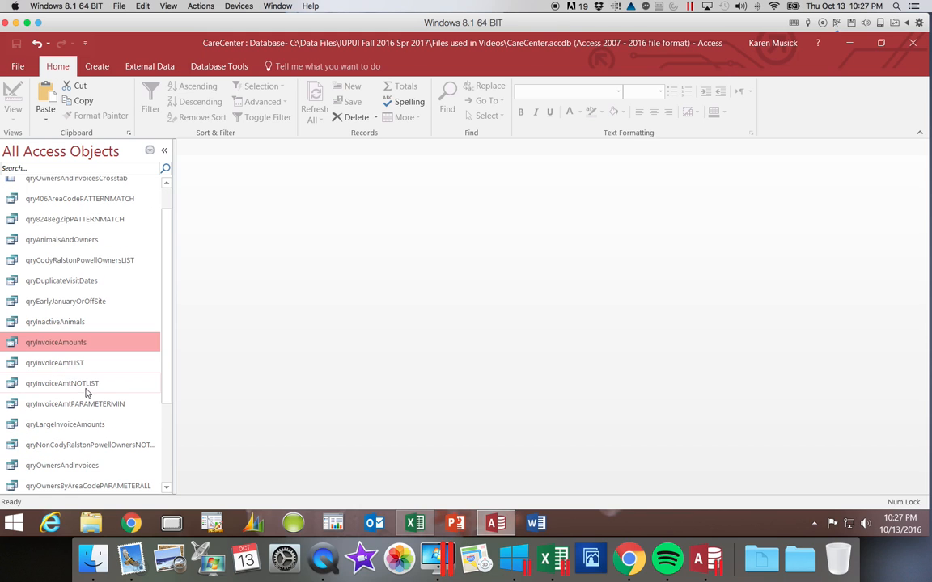
pyautogui.click(75, 344)
pyautogui.doubleClick(75, 344)
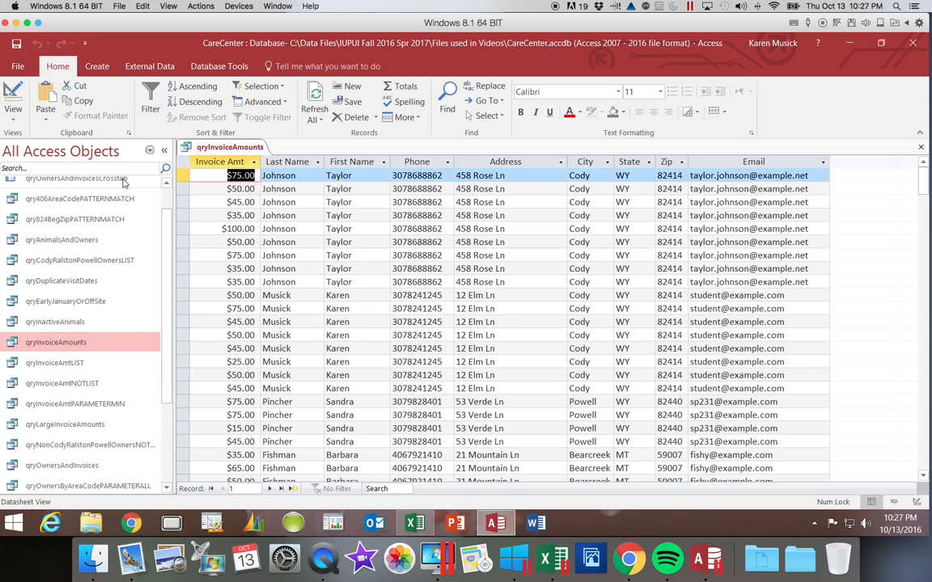
pyautogui.press('ctrl+super+f')
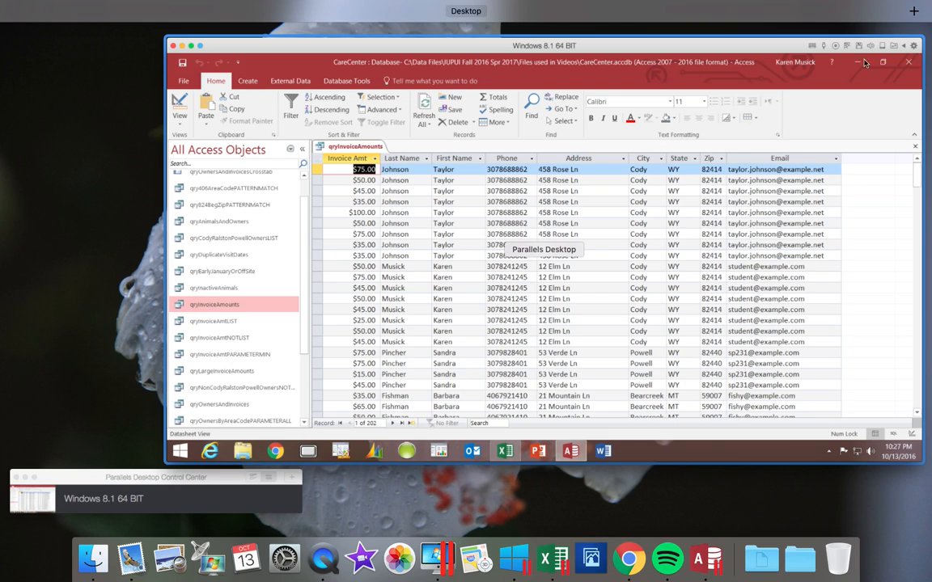
pyautogui.click(888, 70)
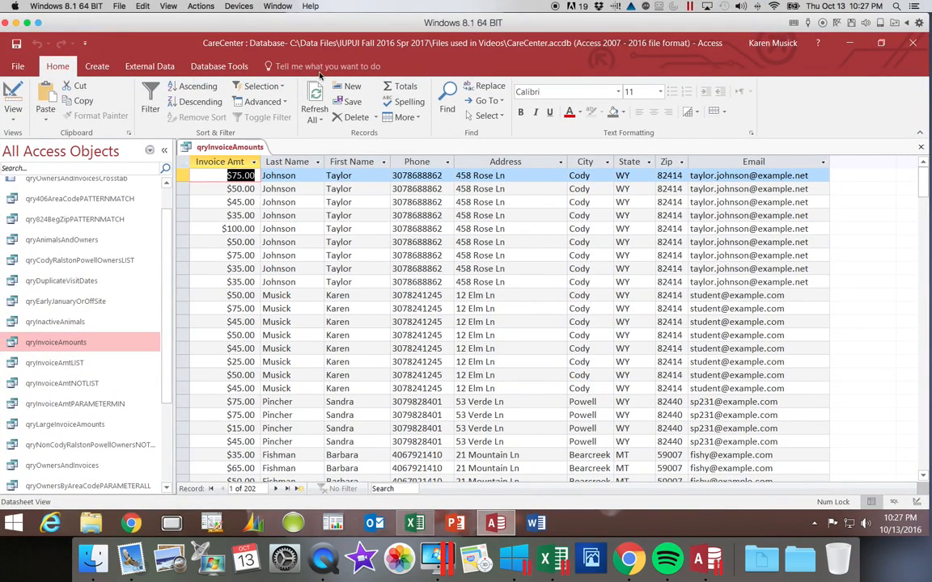
# - Inspect the qryInvoiceAmounts query in Design View, run it, and close it
pyautogui.click(16, 113)
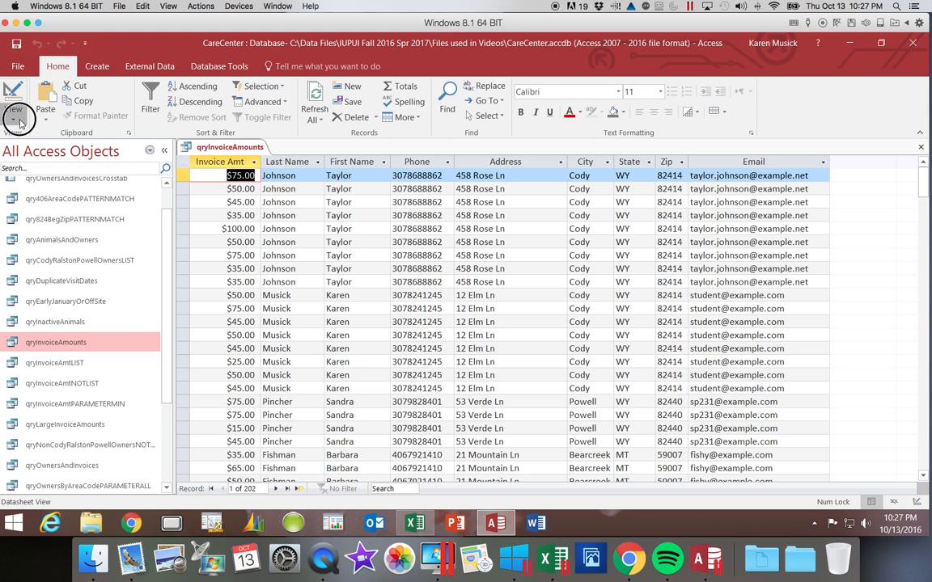
pyautogui.click(49, 199)
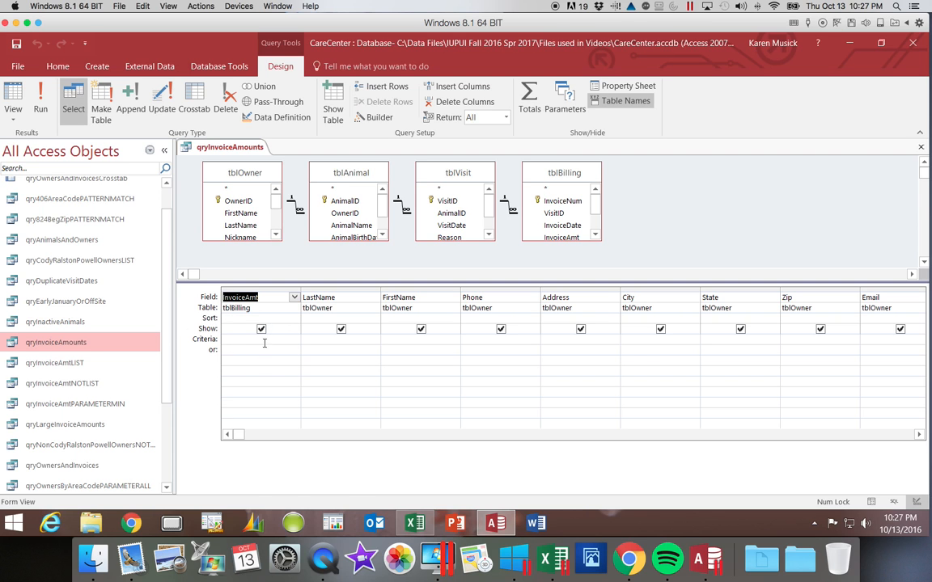
pyautogui.click(42, 106)
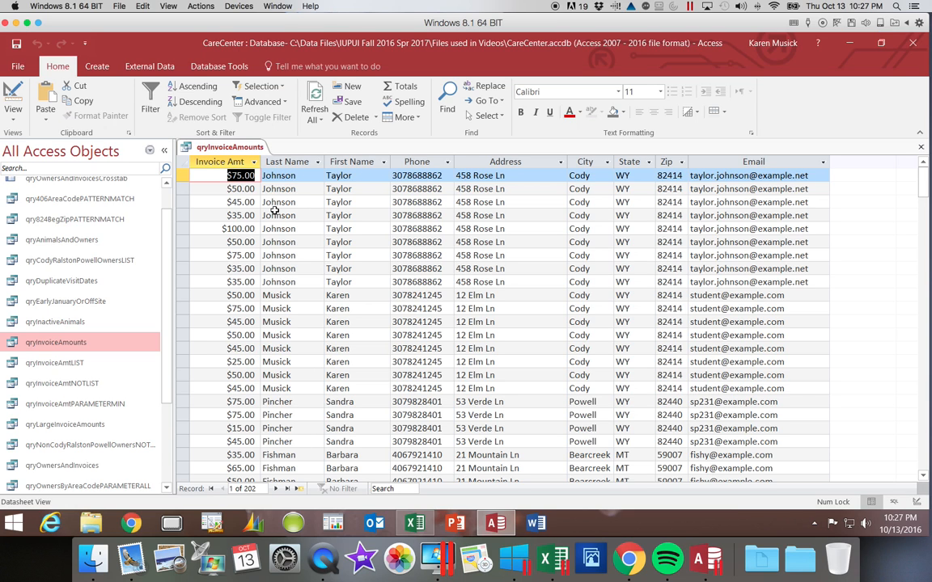
pyautogui.click(919, 147)
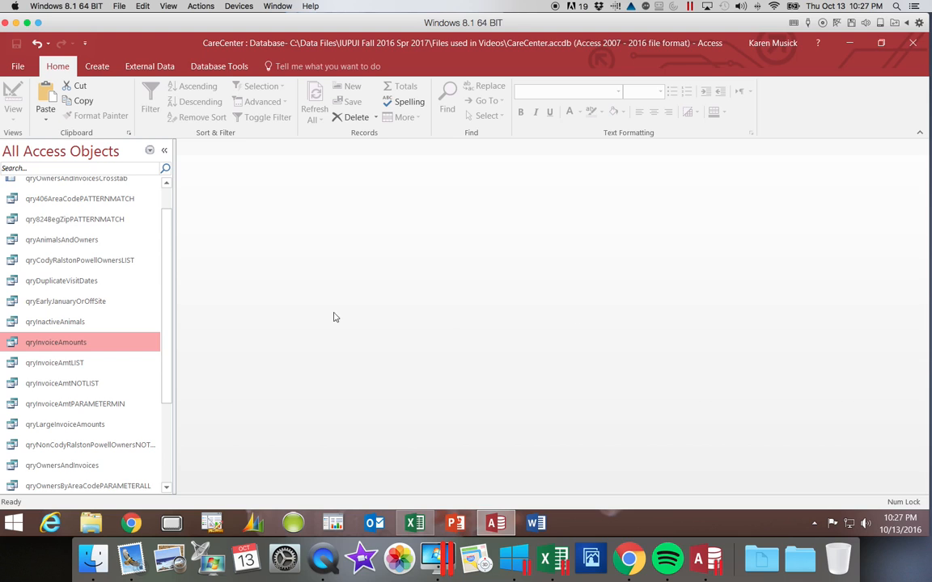
# - Duplicate the qryInvoiceAmounts query under the name qryInvoiceAmountsTop25
pyautogui.rightClick(43, 346)
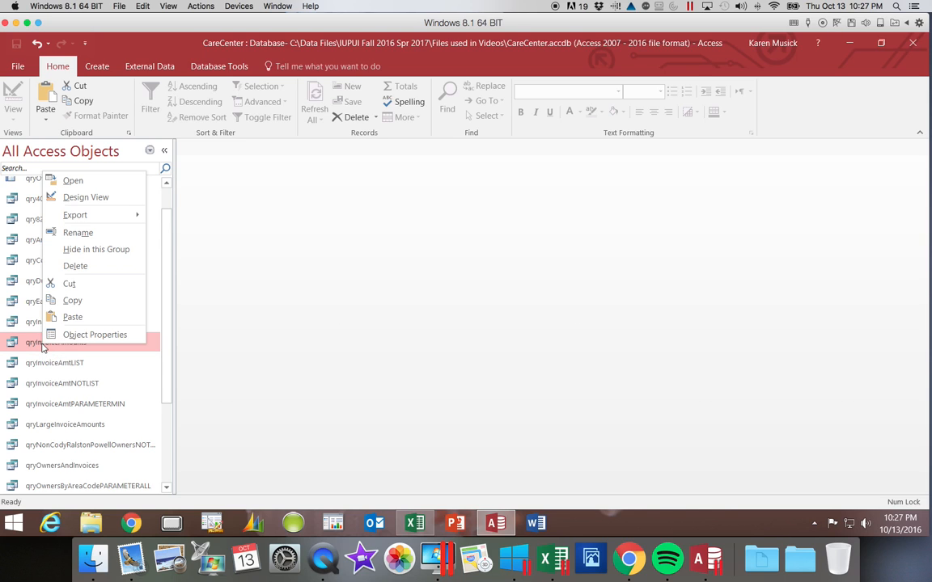
pyautogui.click(71, 301)
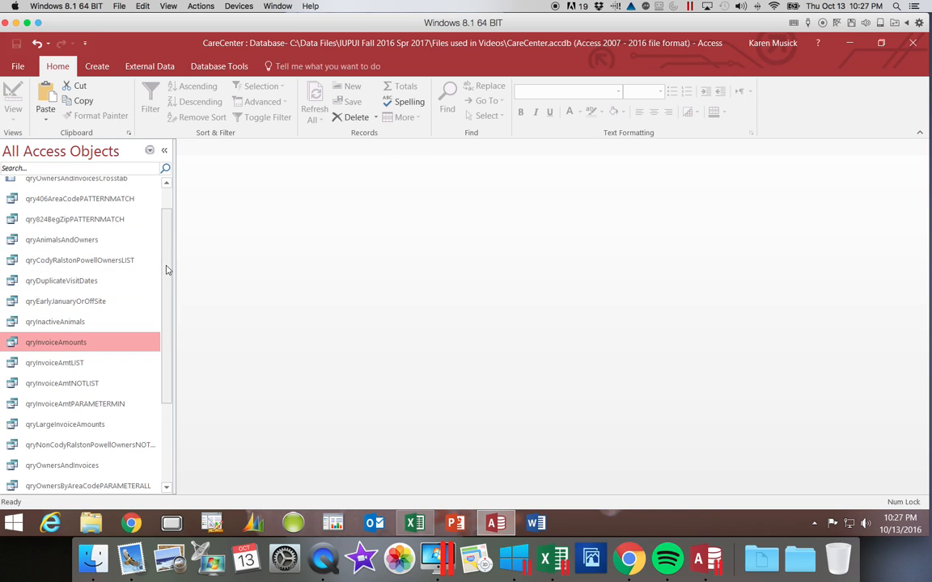
pyautogui.moveTo(166, 267); pyautogui.dragTo(163, 488)
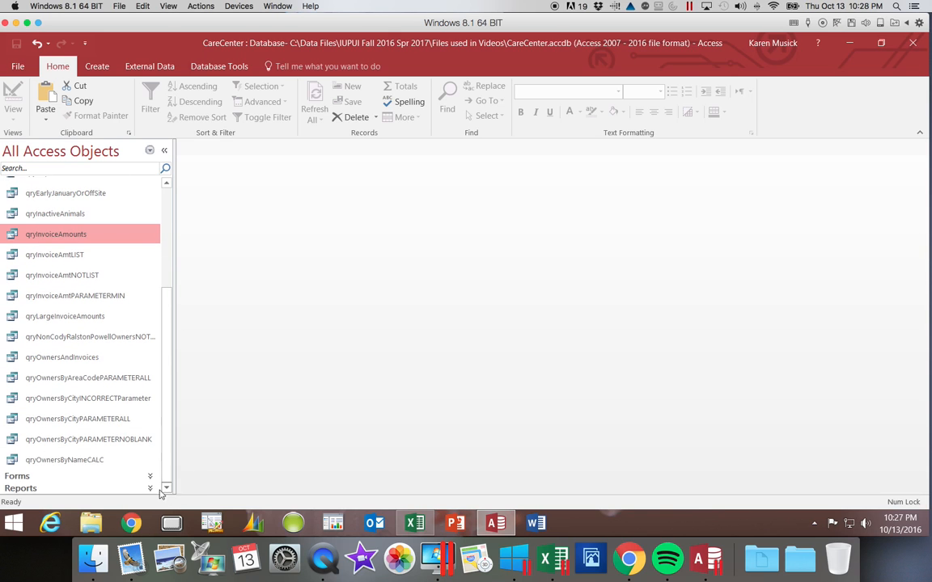
pyautogui.rightClick(119, 480)
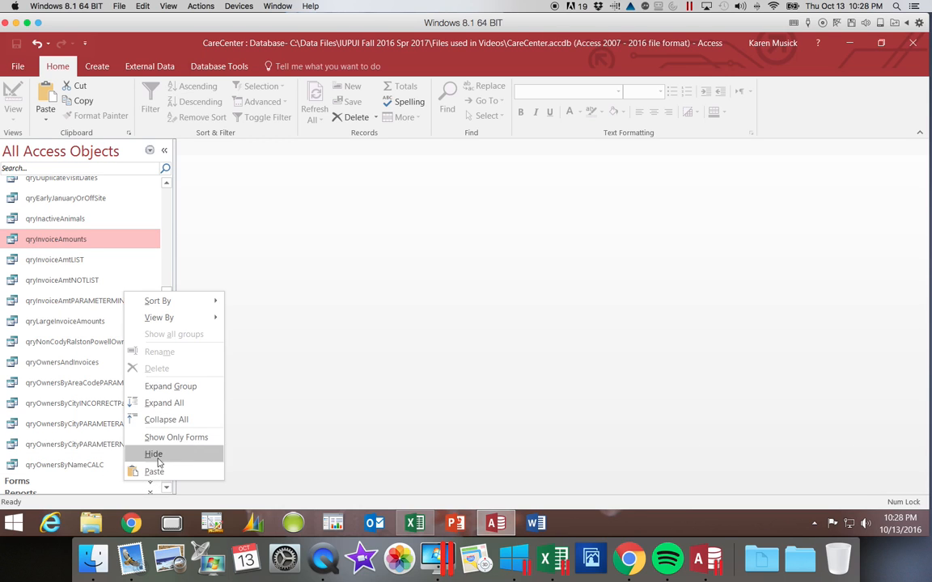
pyautogui.click(154, 473)
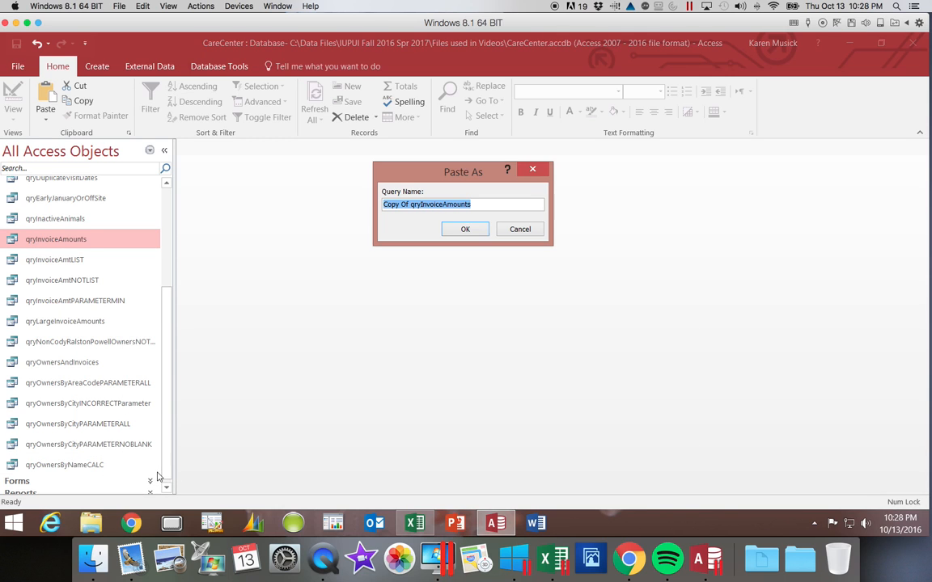
pyautogui.click(411, 205)
pyautogui.moveTo(413, 206); pyautogui.dragTo(368, 214)
pyautogui.press('BackSpace')
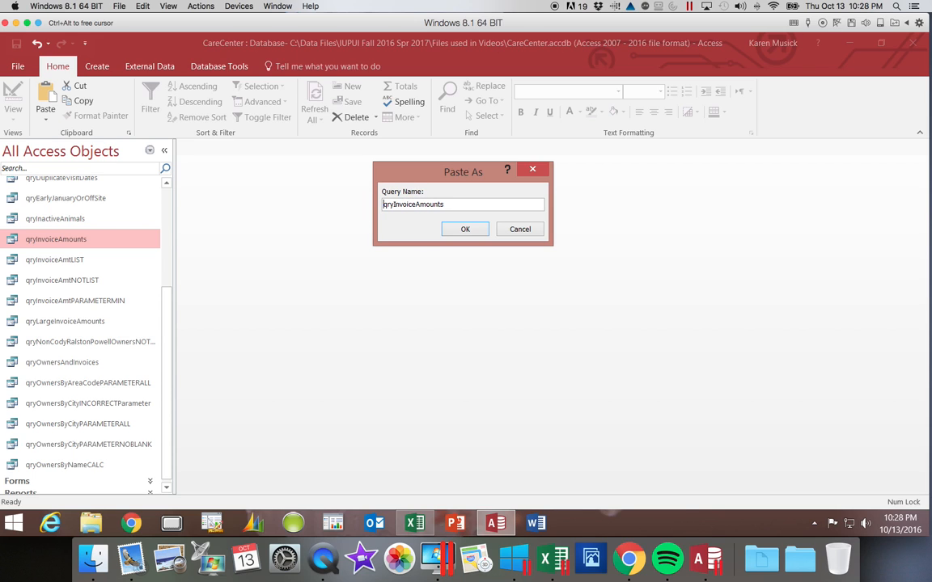
pyautogui.click(394, 205)
pyautogui.moveTo(394, 204); pyautogui.dragTo(463, 204)
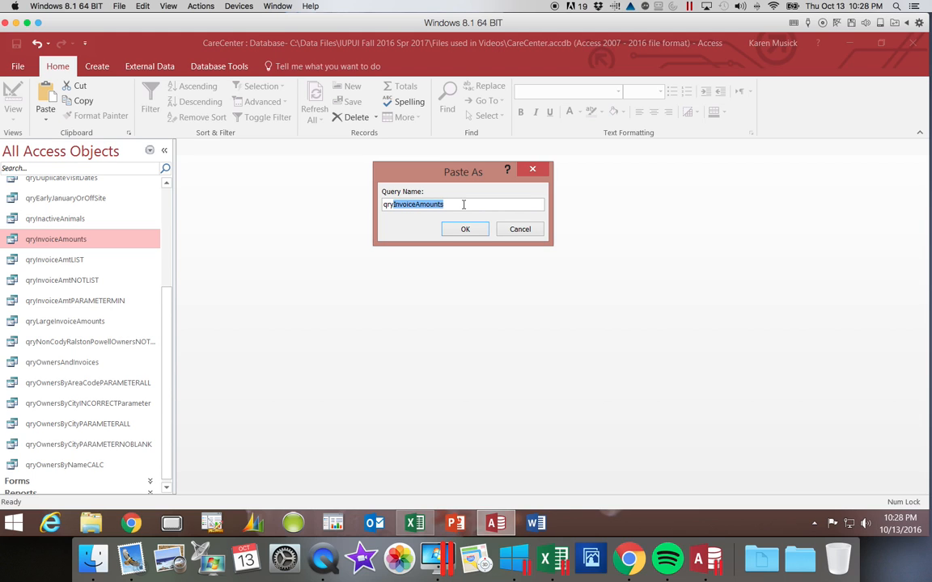
pyautogui.click(462, 204)
pyautogui.write('Top25')
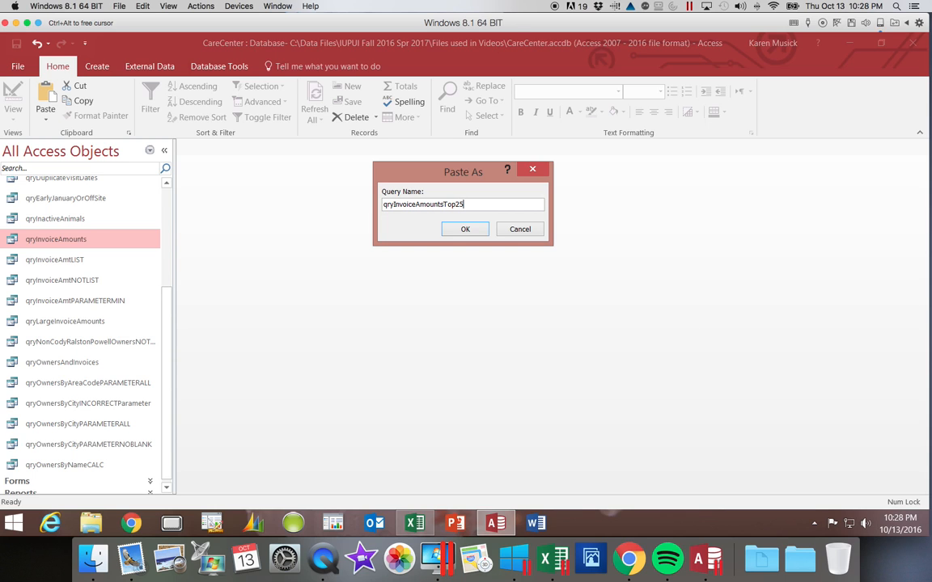
pyautogui.click(475, 228)
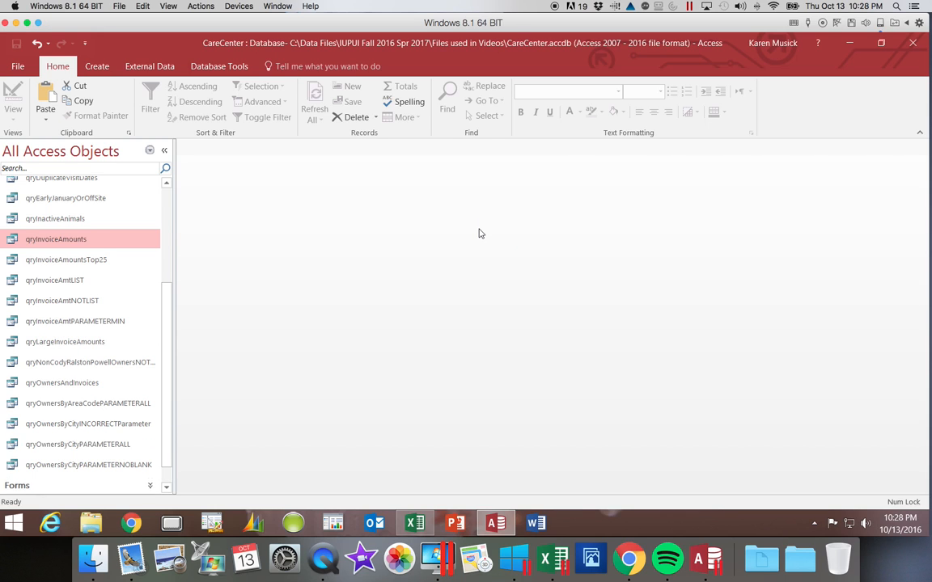
# - Duplicate the qryInvoiceAmountsTop25 query under the name qryInvoiceAmountsTop25%
pyautogui.click(102, 259)
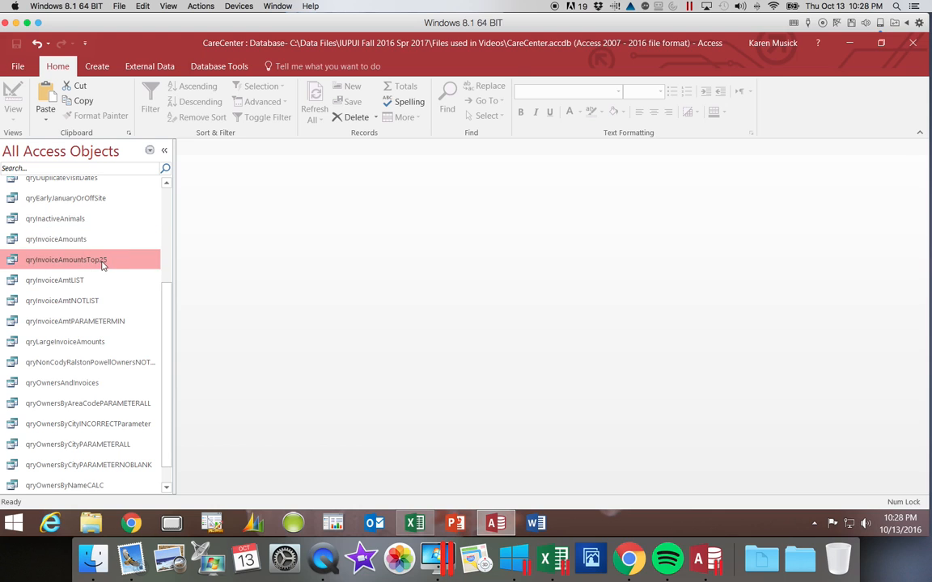
pyautogui.rightClick(102, 260)
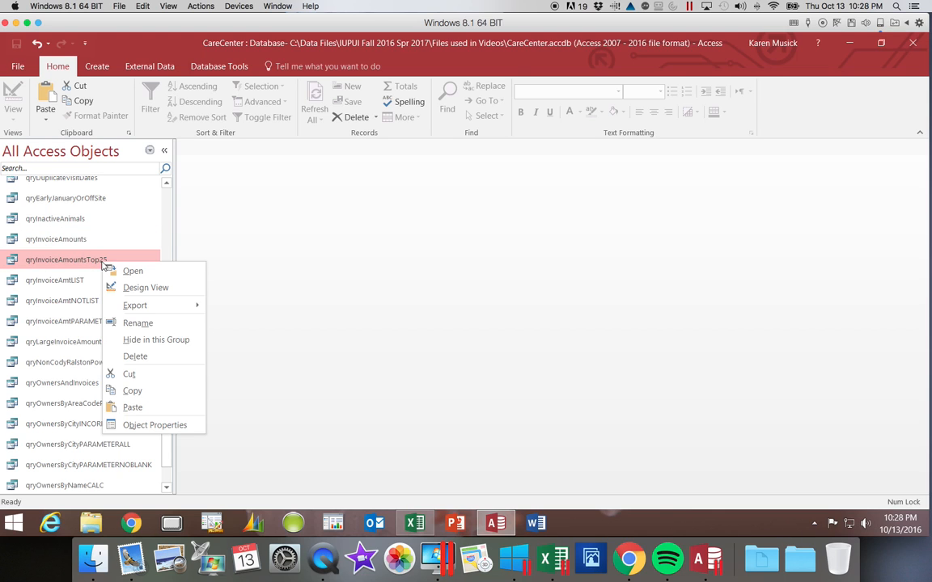
pyautogui.click(125, 398)
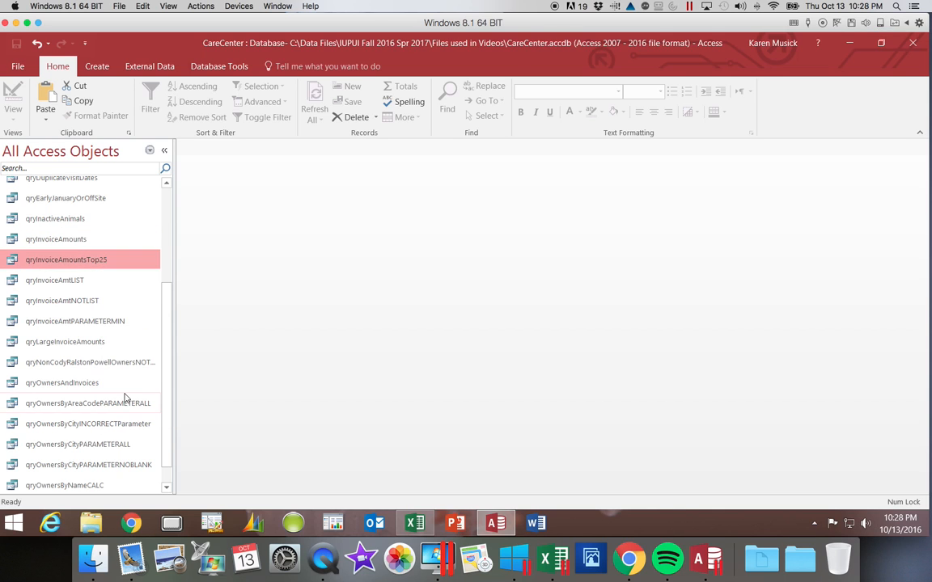
pyautogui.click(127, 339)
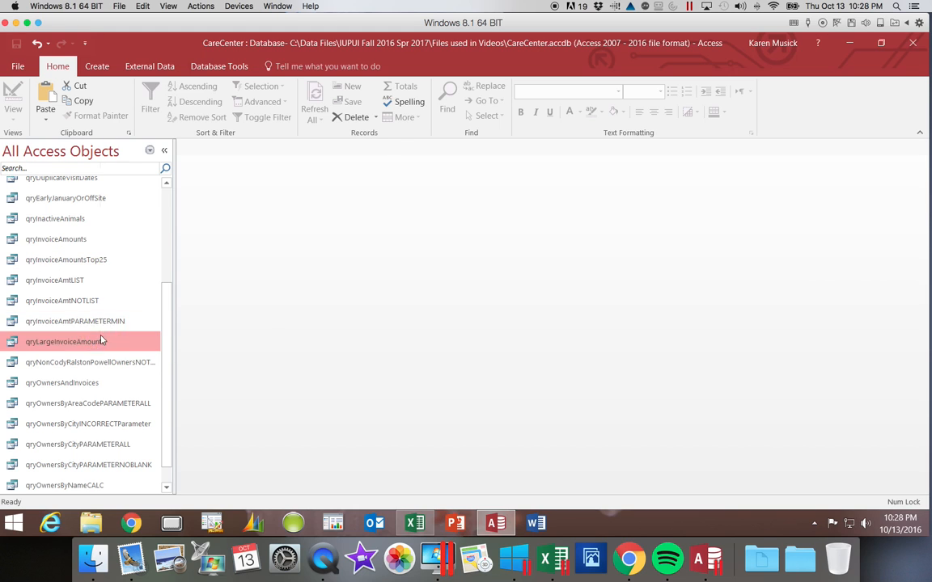
pyautogui.rightClick(103, 334)
pyautogui.click(115, 307)
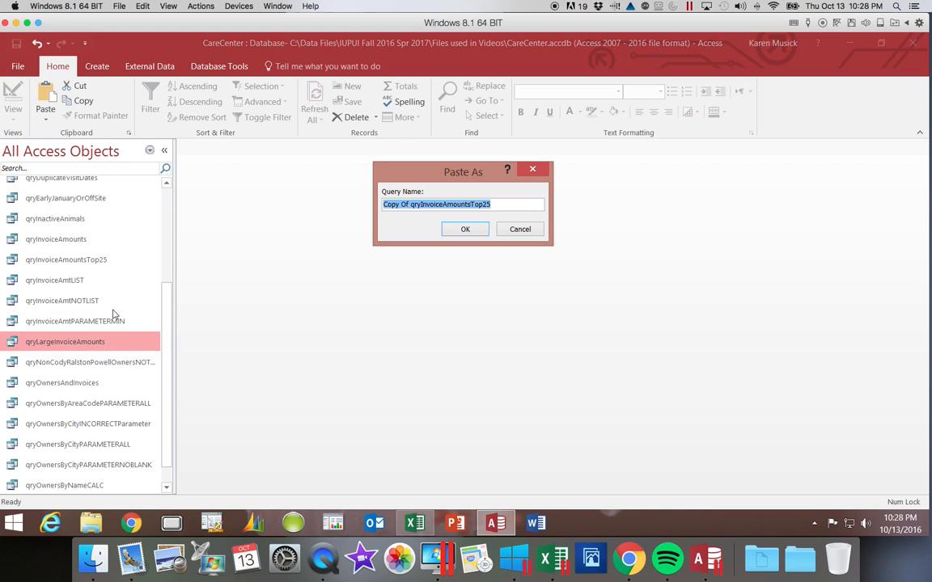
pyautogui.click(410, 205)
pyautogui.moveTo(411, 205); pyautogui.dragTo(374, 201)
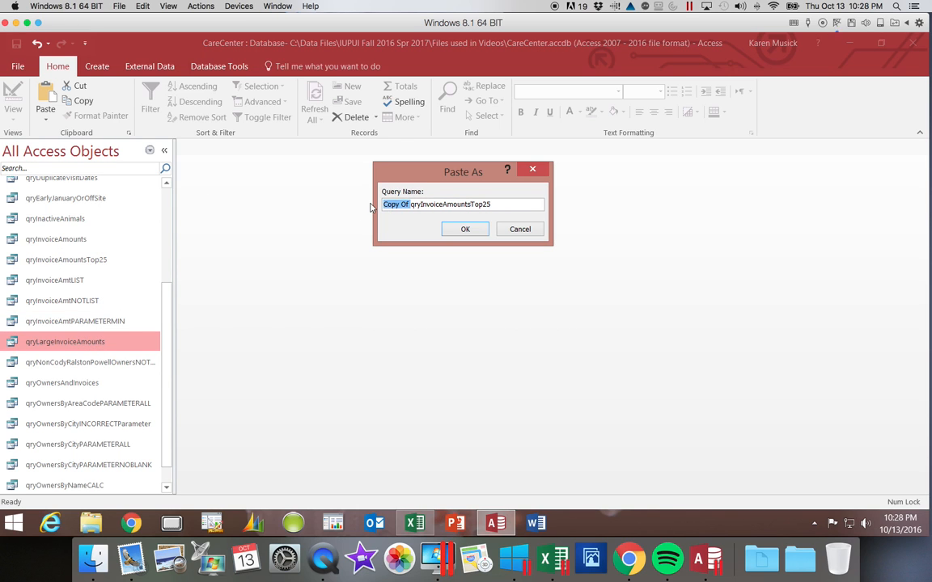
pyautogui.press('BackSpace')
pyautogui.click(468, 204)
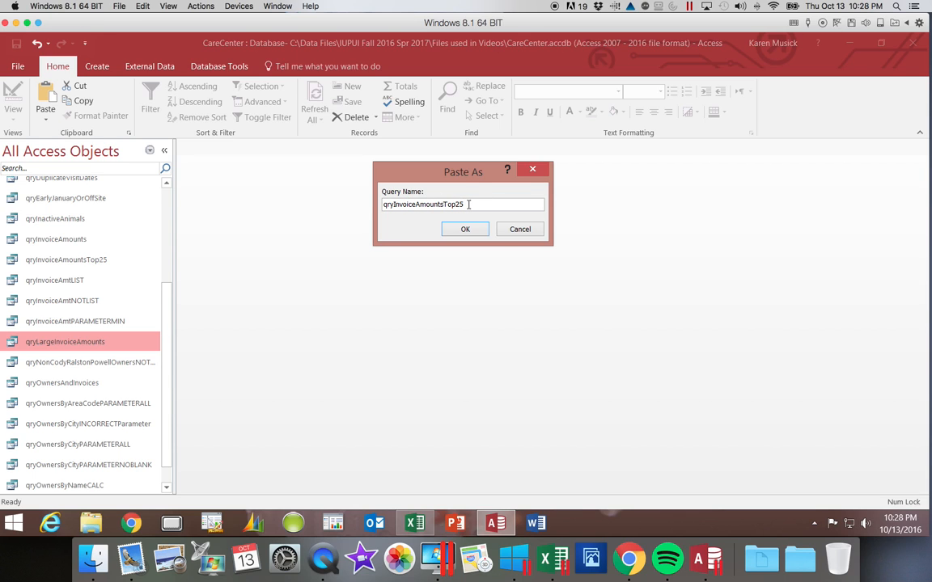
pyautogui.write('%')
pyautogui.click(457, 229)
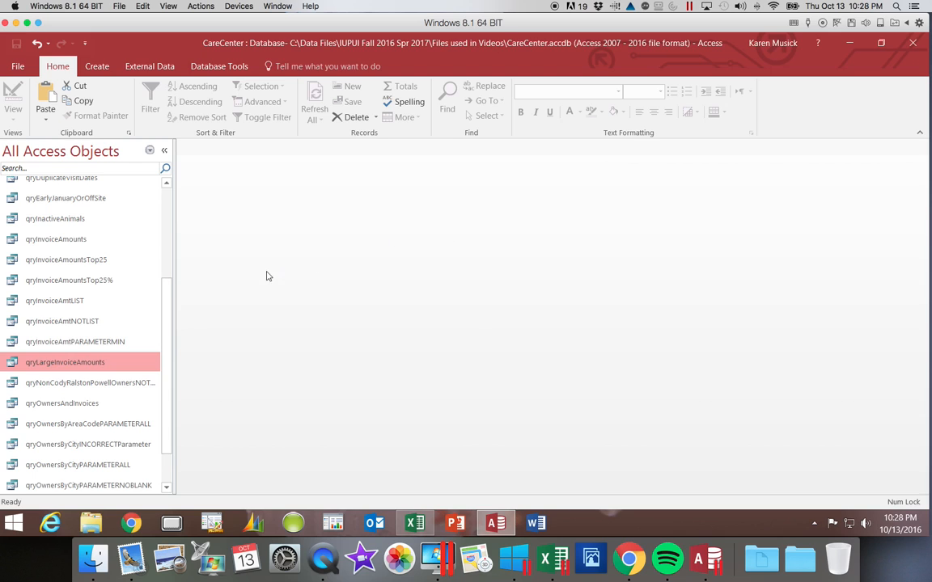
# - Duplicate the qryInvoiceAmountsTop25 query under the name qryInvoiceAmountsTop10
pyautogui.rightClick(112, 268)
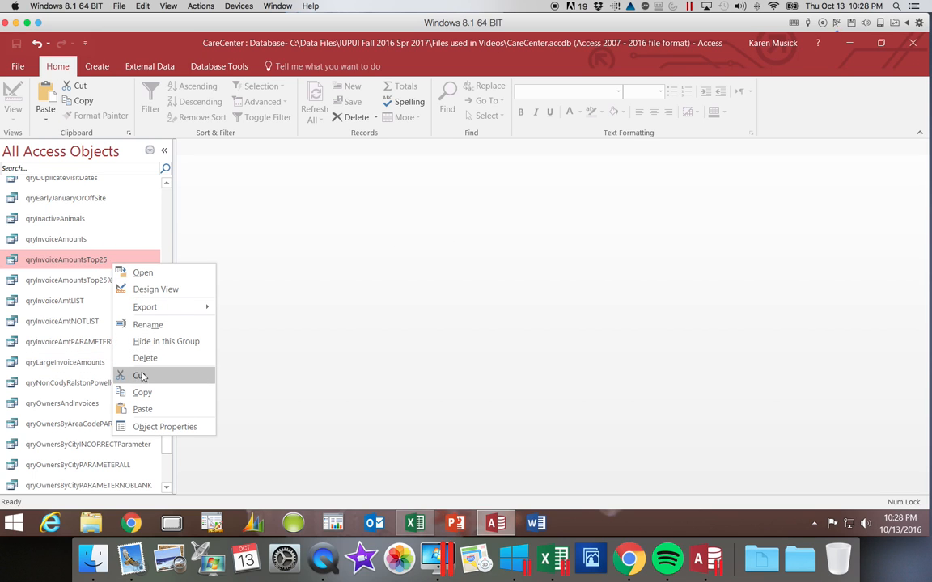
pyautogui.click(142, 392)
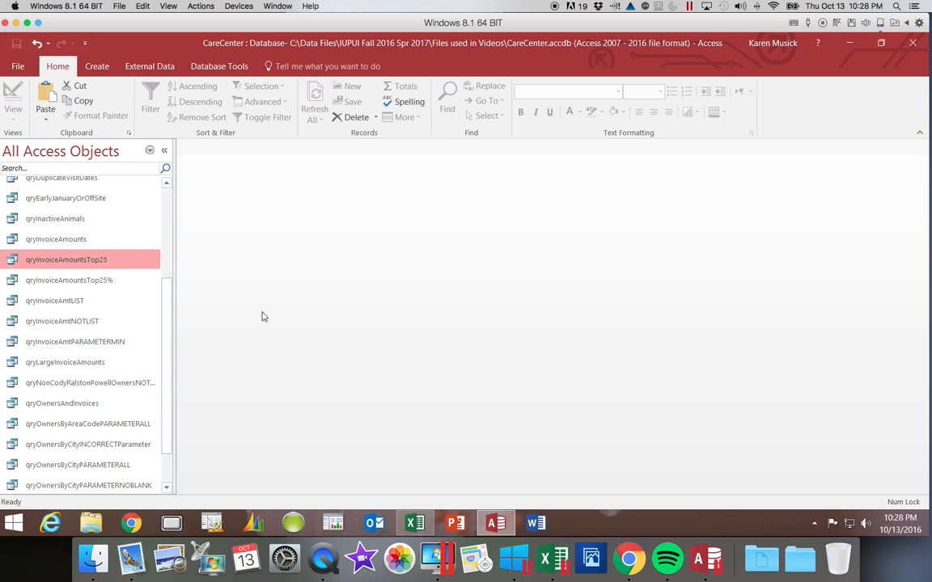
pyautogui.rightClick(119, 268)
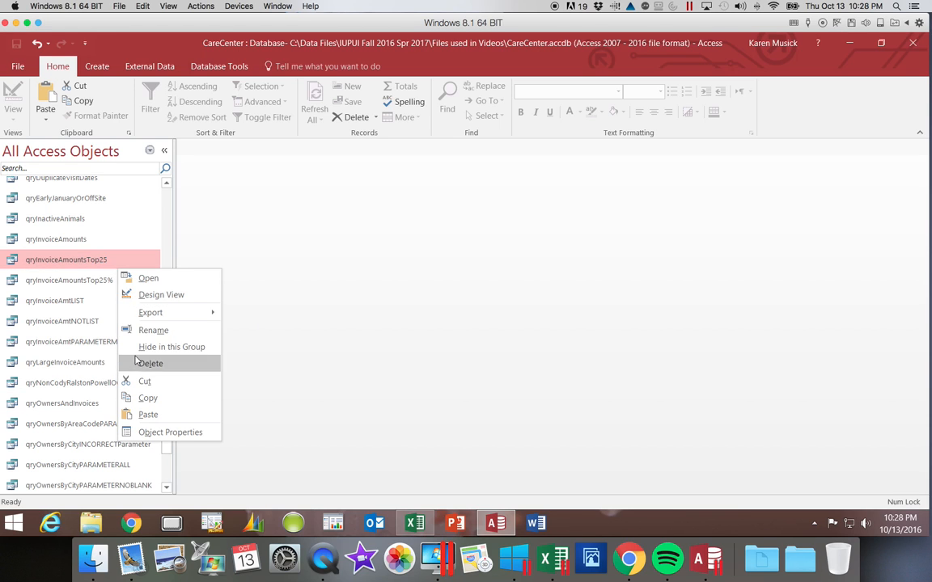
pyautogui.click(148, 414)
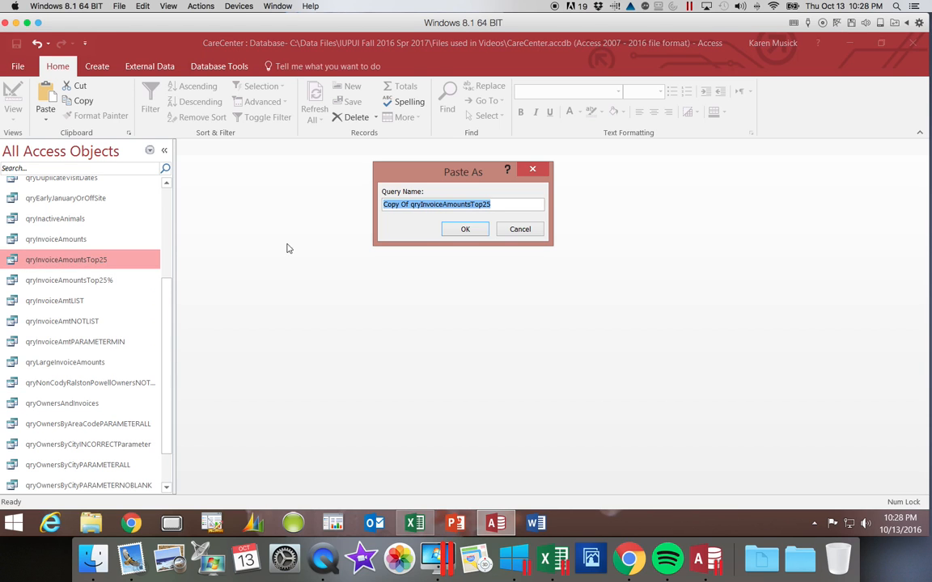
pyautogui.click(402, 207)
pyautogui.moveTo(401, 207); pyautogui.dragTo(372, 208)
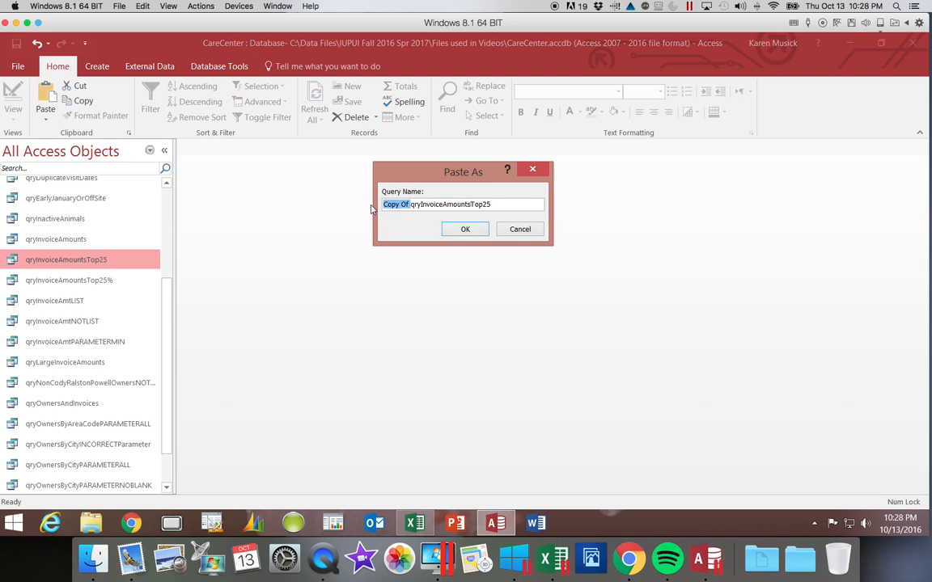
pyautogui.press('BackSpace')
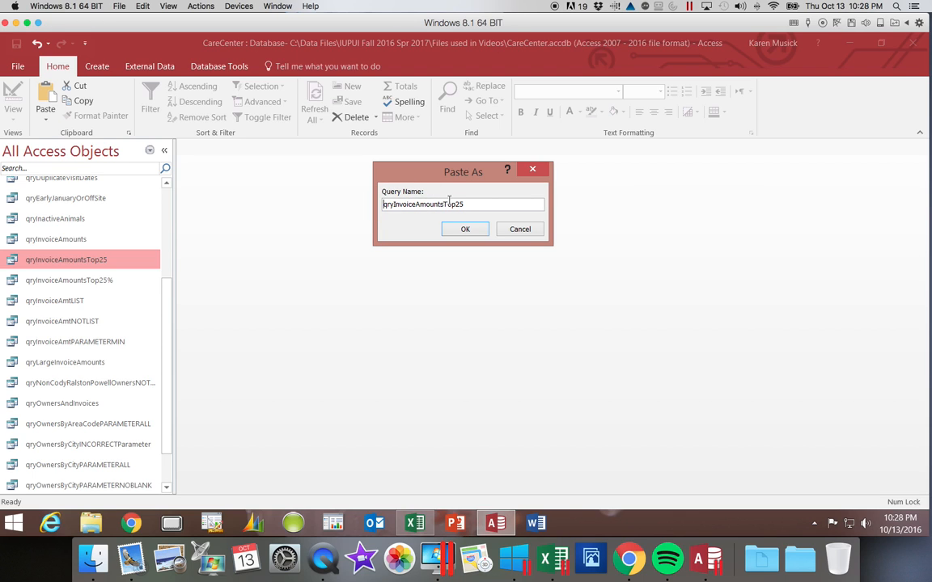
pyautogui.moveTo(457, 204); pyautogui.dragTo(476, 202)
pyautogui.write('10')
pyautogui.press('Return')
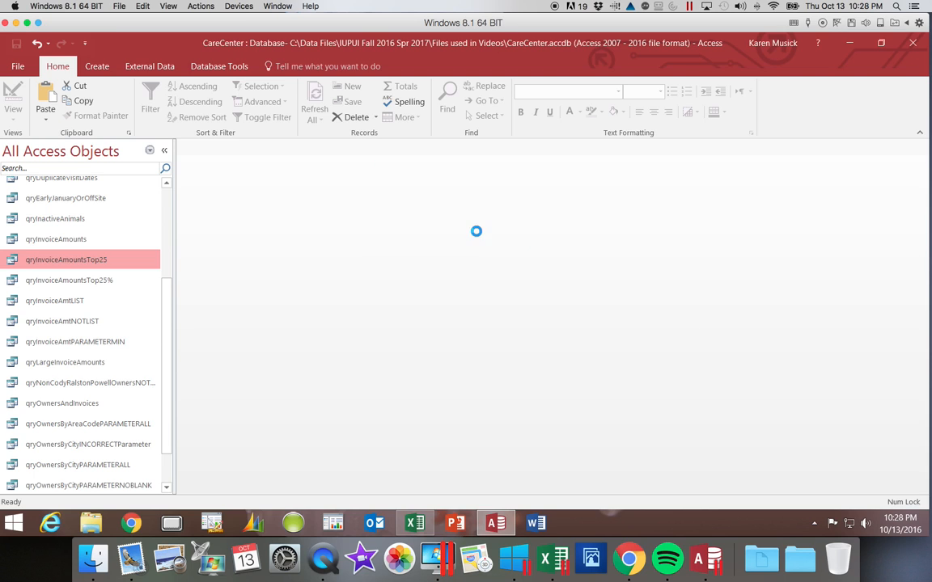
# - Duplicate the qryInvoiceAmountsTop25 query under the name qryInvoiceAmountsTop10%
pyautogui.rightClick(84, 281)
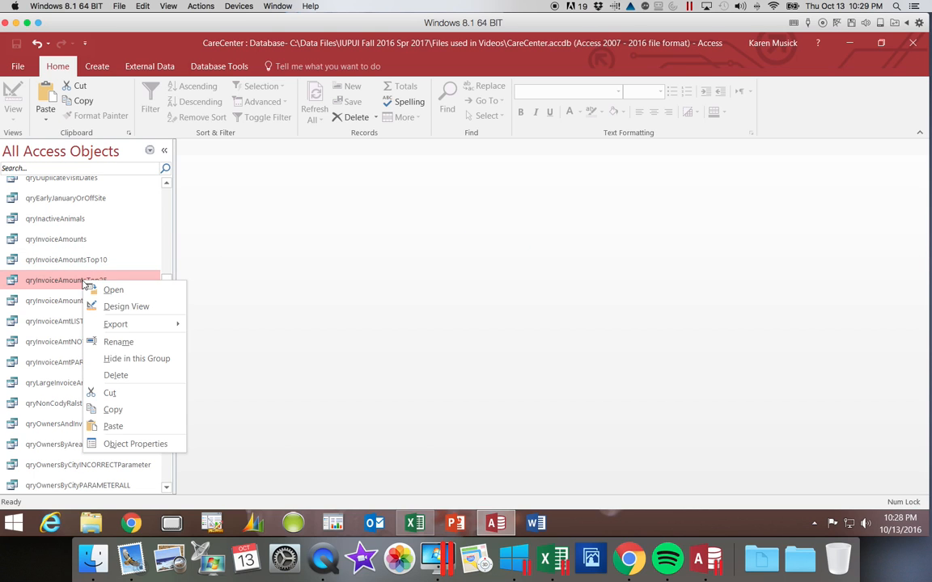
pyautogui.click(100, 408)
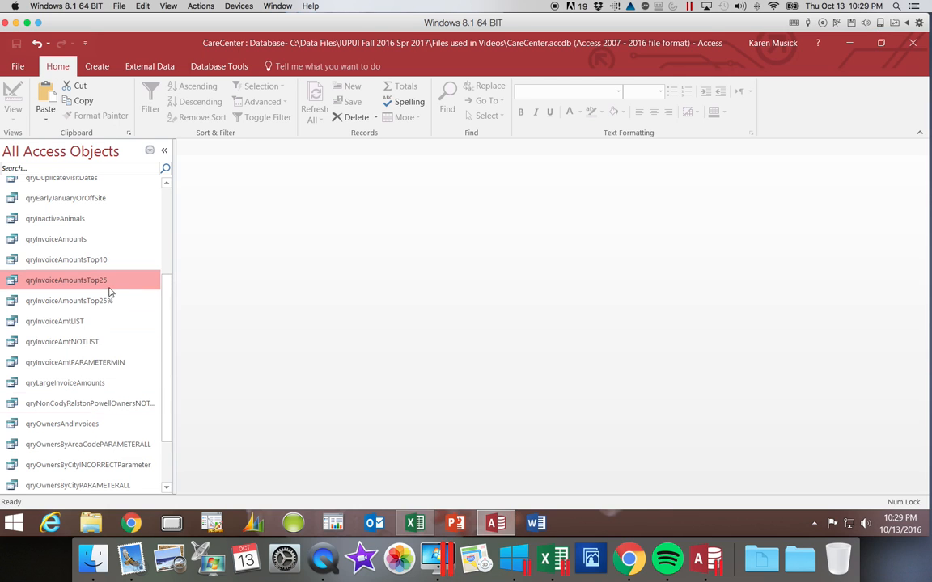
pyautogui.rightClick(107, 289)
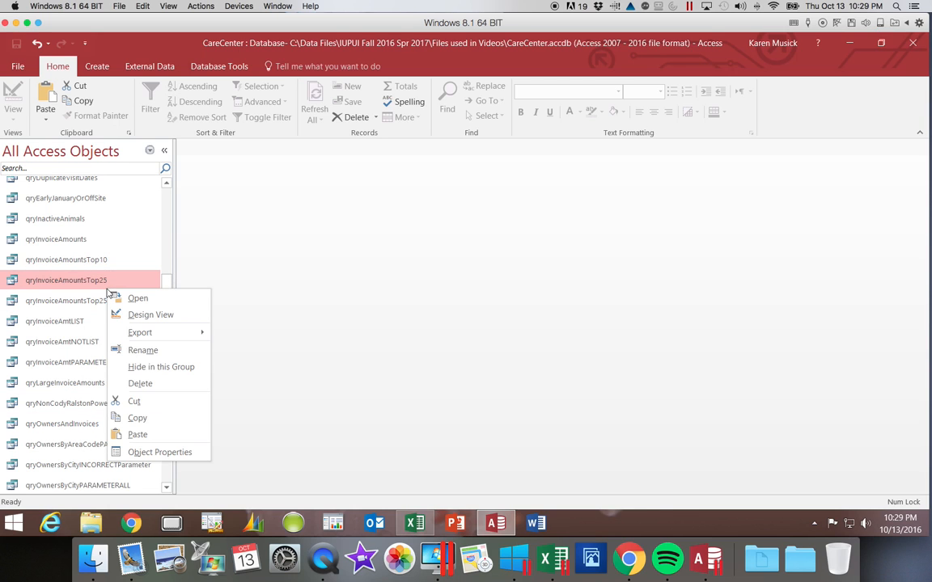
pyautogui.click(128, 432)
pyautogui.click(390, 204)
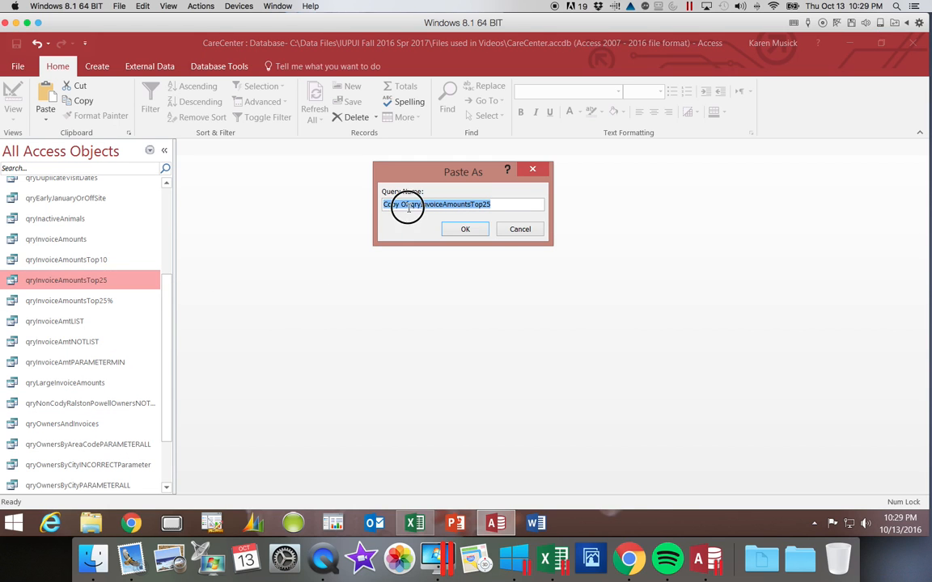
pyautogui.click(412, 205)
pyautogui.moveTo(411, 205); pyautogui.dragTo(339, 210)
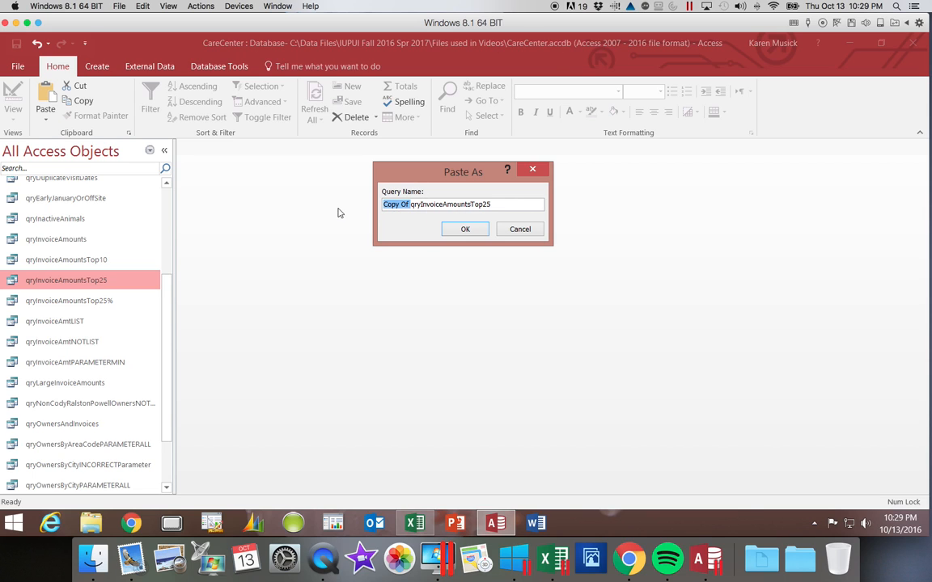
pyautogui.press('BackSpace')
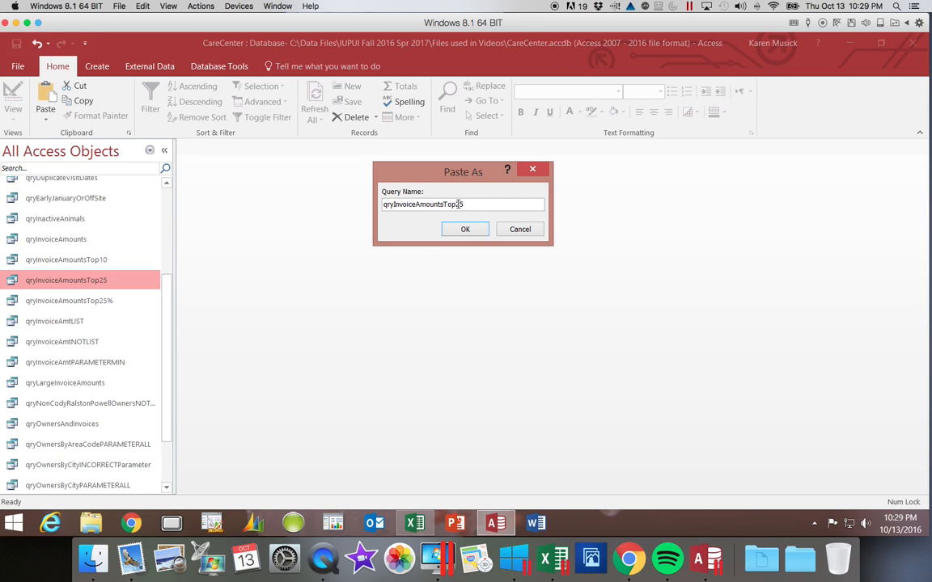
pyautogui.moveTo(457, 205); pyautogui.dragTo(467, 205)
pyautogui.write('10')
pyautogui.press('Return')
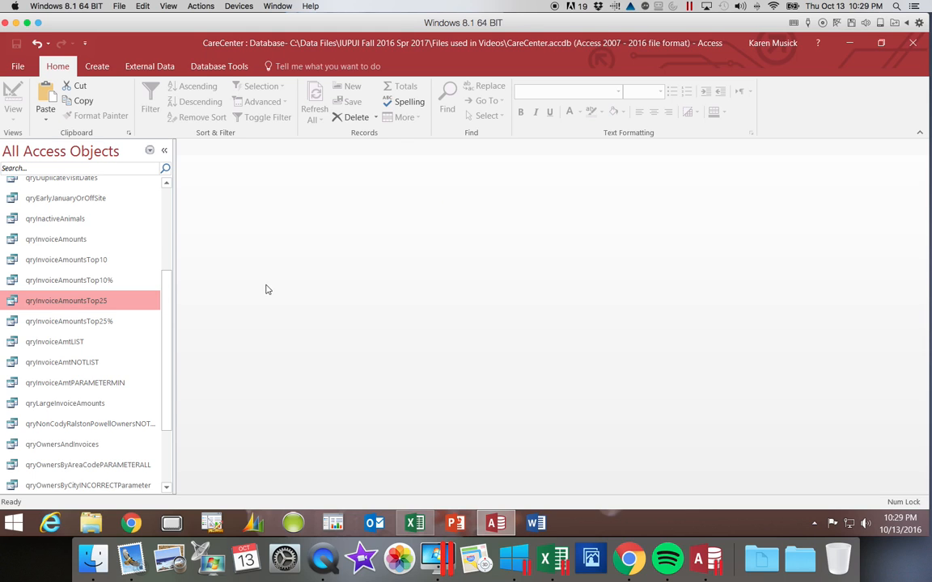
# - Sort the InvoiceAmt field of the qryInvoiceAmountsTop25 query in descending order in Design View and run the query
pyautogui.doubleClick(125, 301)
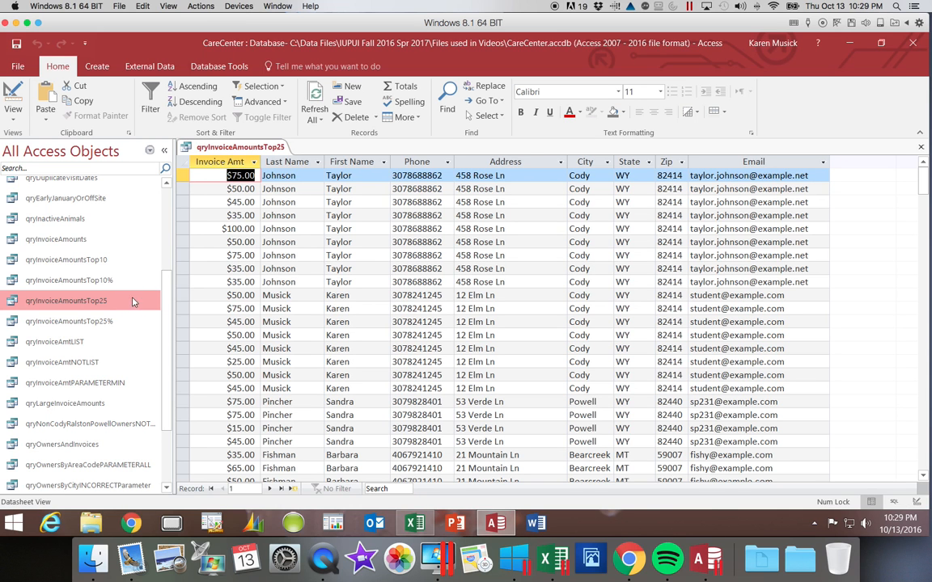
pyautogui.click(14, 116)
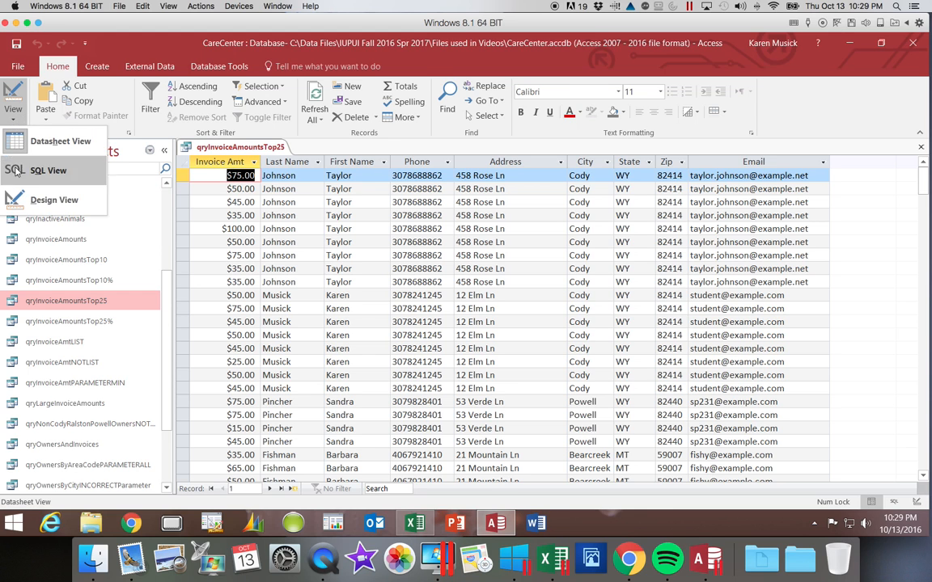
pyautogui.click(14, 197)
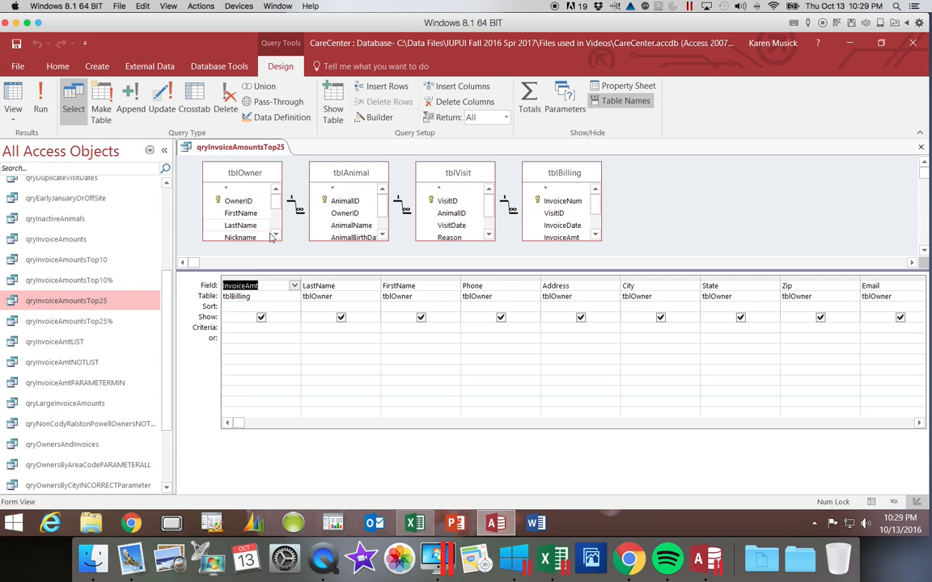
pyautogui.click(281, 307)
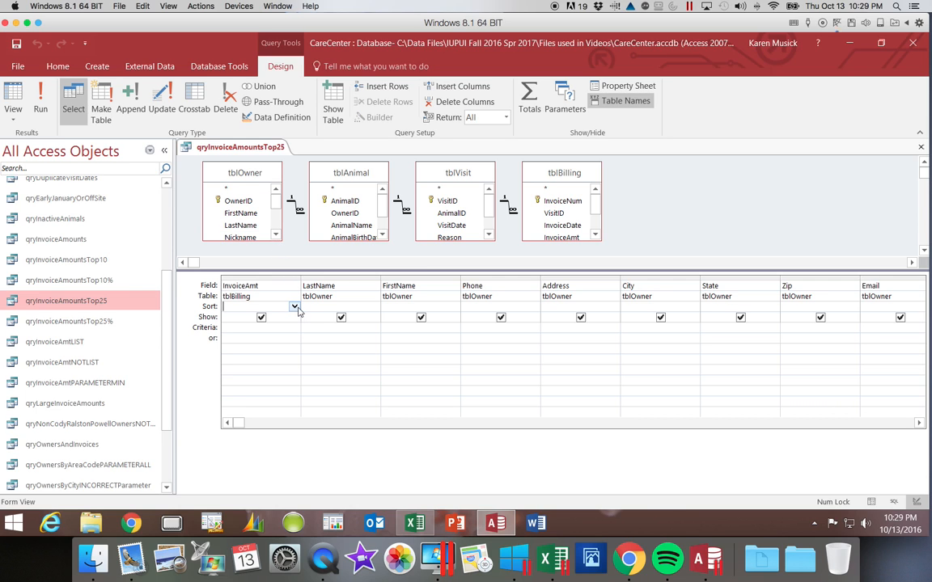
pyautogui.click(295, 307)
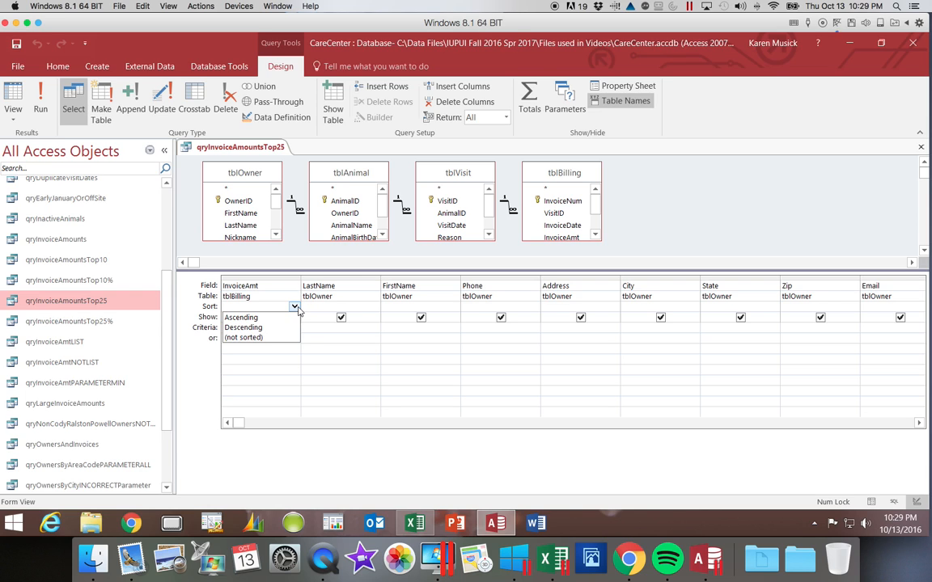
pyautogui.click(292, 328)
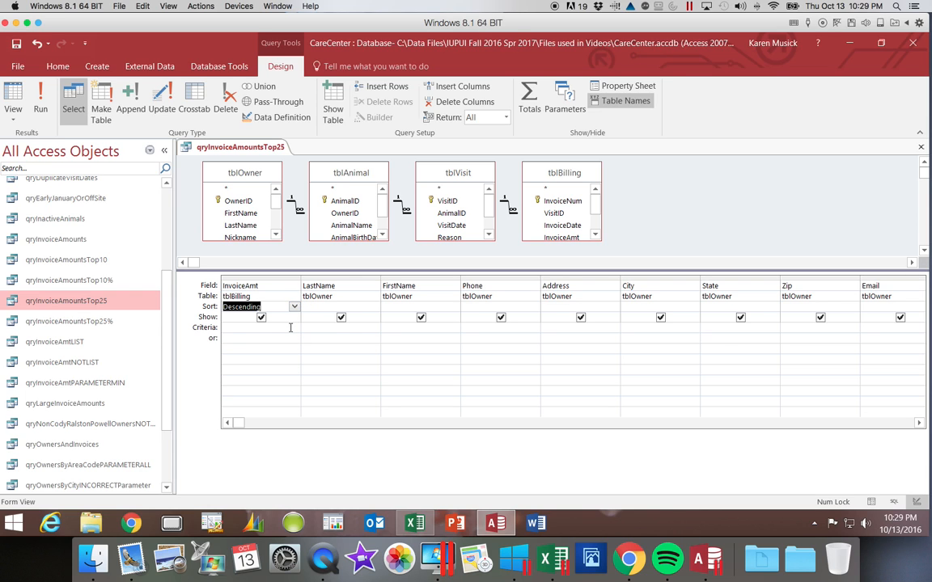
pyautogui.click(229, 330)
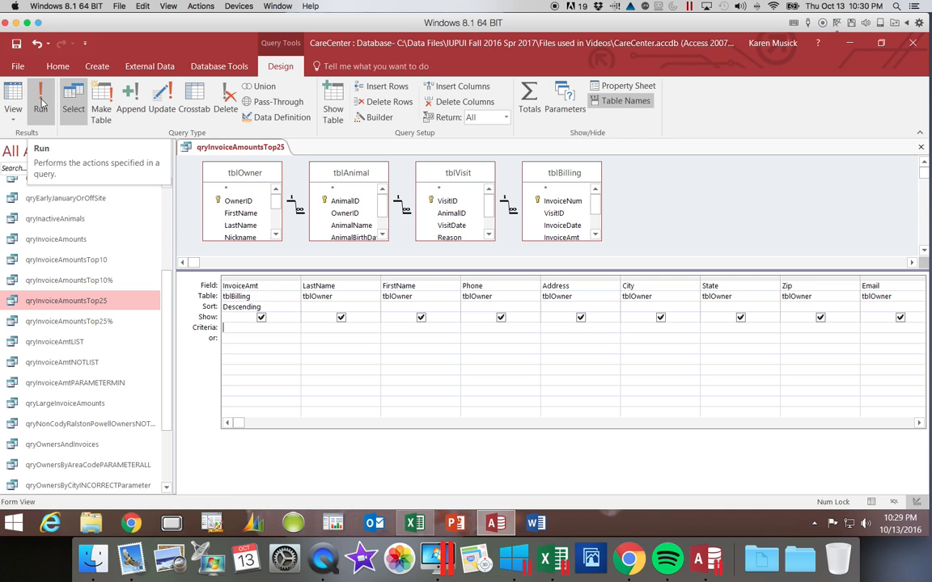
pyautogui.click(42, 104)
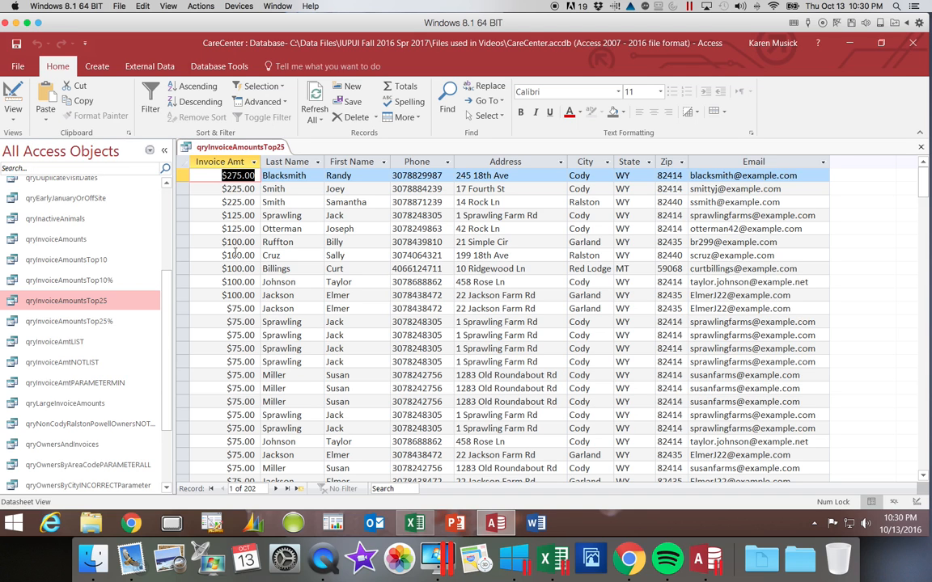
# - Limit the qryInvoiceAmountsTop25 query to return the top 25 values in Design View, run it, review the records, and close it
pyautogui.click(10, 121)
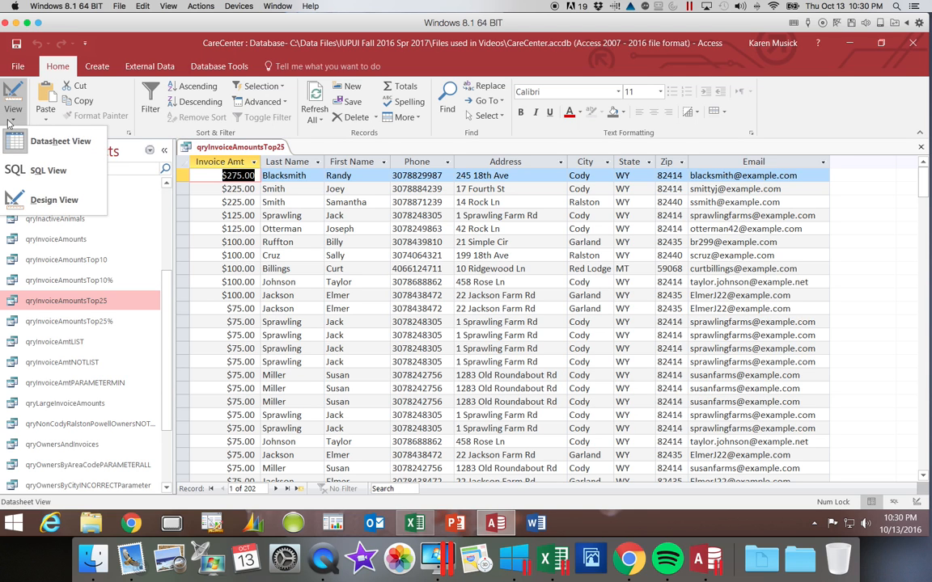
pyautogui.click(33, 201)
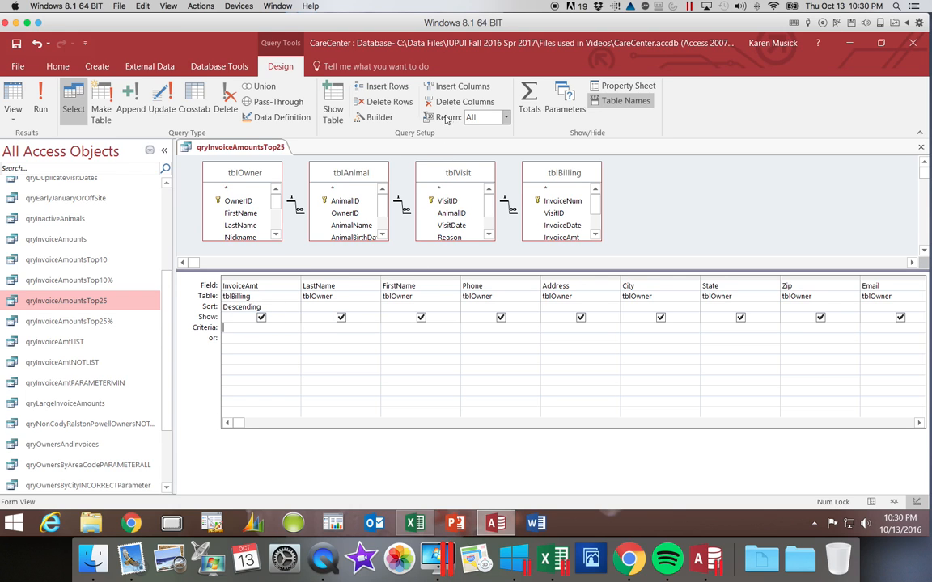
pyautogui.click(506, 118)
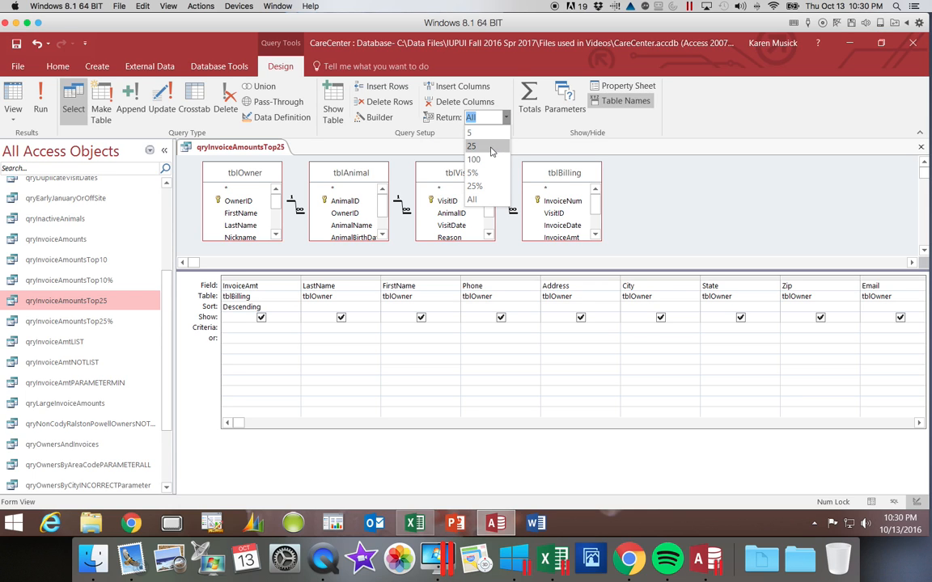
pyautogui.click(488, 148)
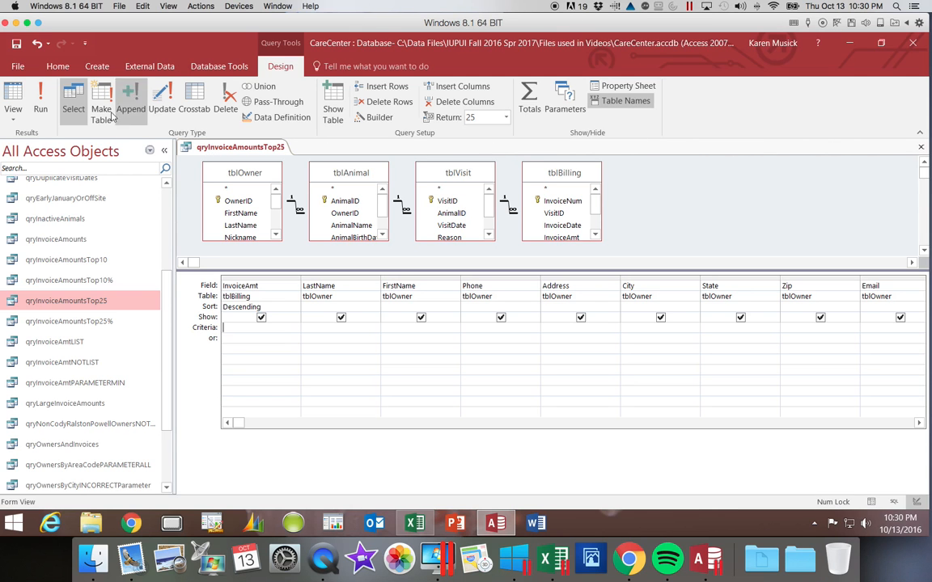
pyautogui.click(40, 106)
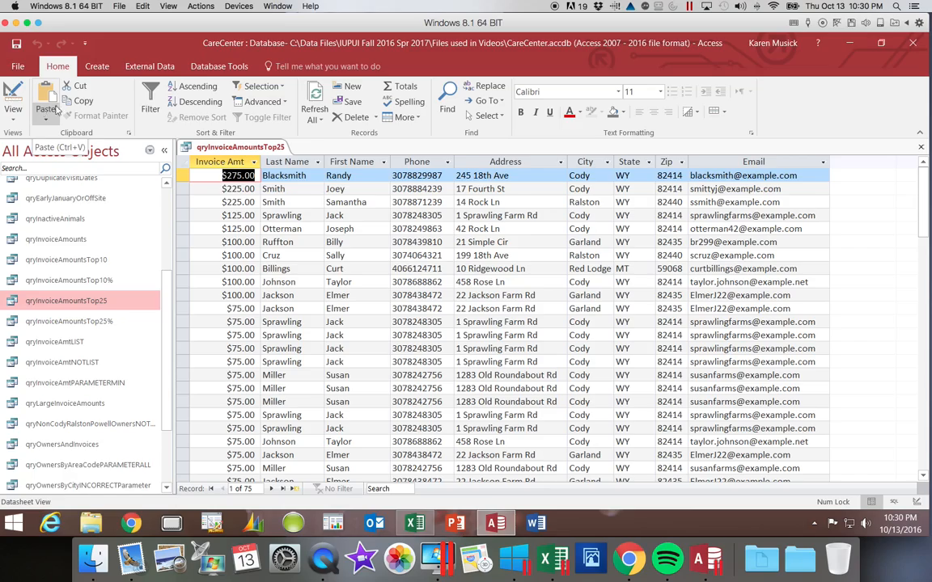
pyautogui.moveTo(926, 235); pyautogui.dragTo(922, 174)
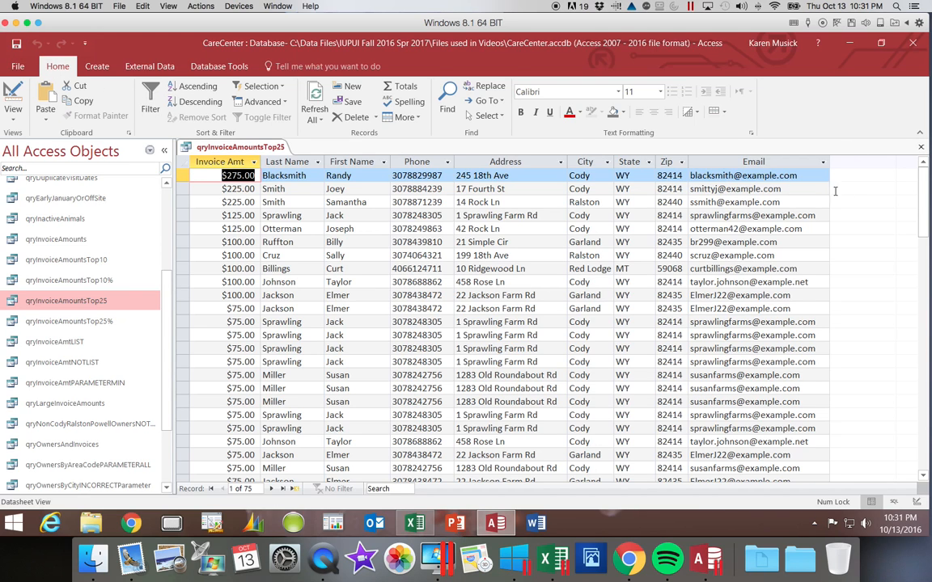
pyautogui.click(920, 148)
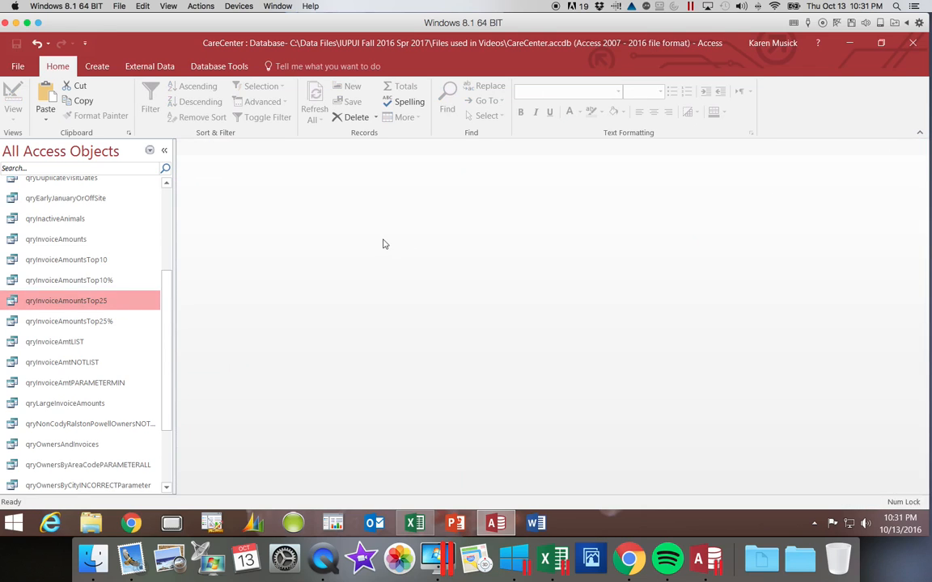
# - Open the qryInvoiceAmountsTop25% query in Design View and sort its InvoiceAmt field in descending order
pyautogui.doubleClick(87, 321)
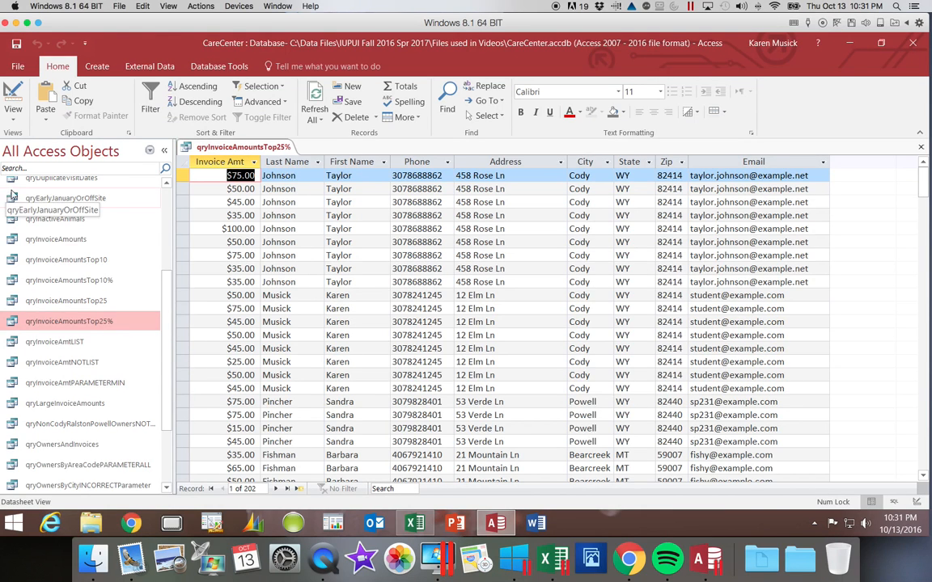
pyautogui.click(13, 118)
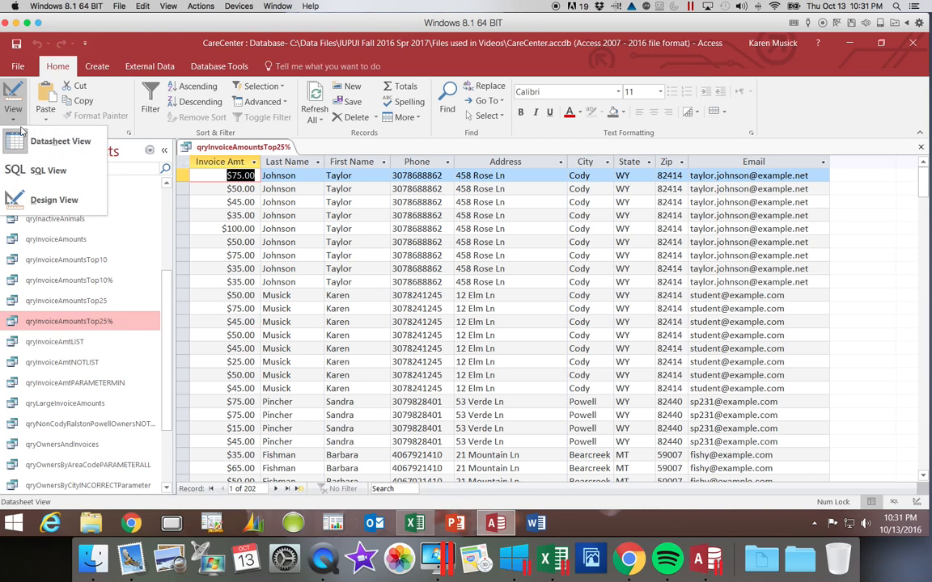
pyautogui.click(53, 202)
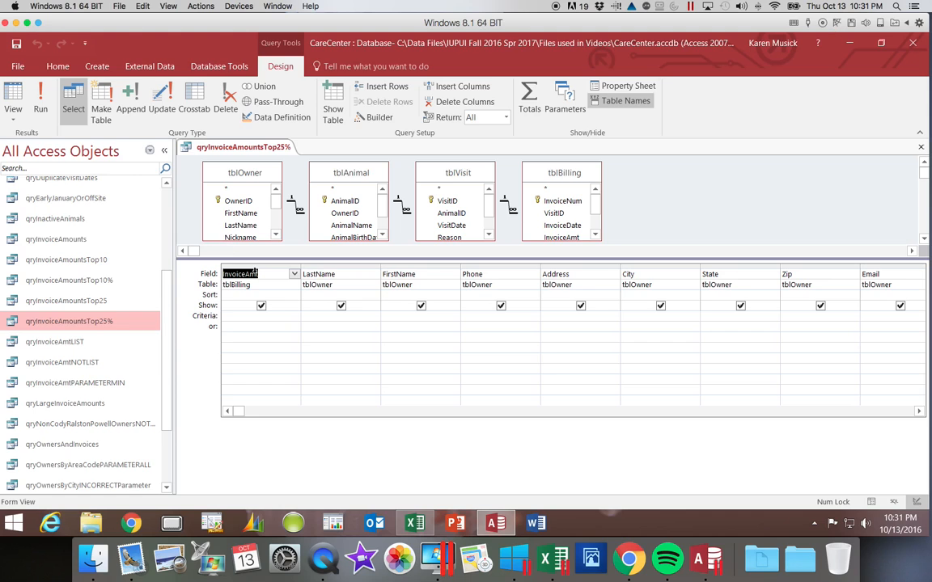
pyautogui.click(263, 294)
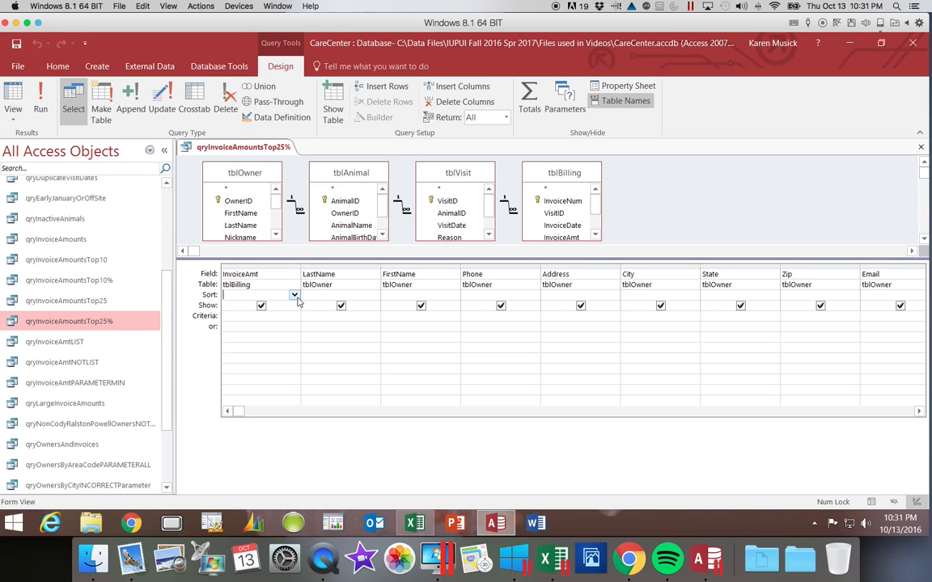
pyautogui.click(294, 296)
pyautogui.click(292, 315)
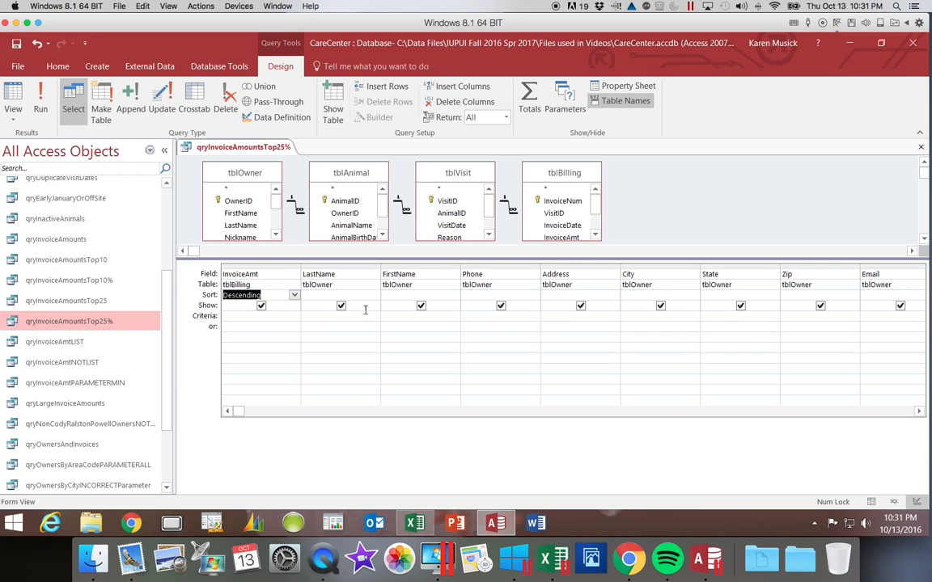
# - Set the qryInvoiceAmountsTop25% query to return 25%, run it, and close it without saving the design changes
pyautogui.click(506, 118)
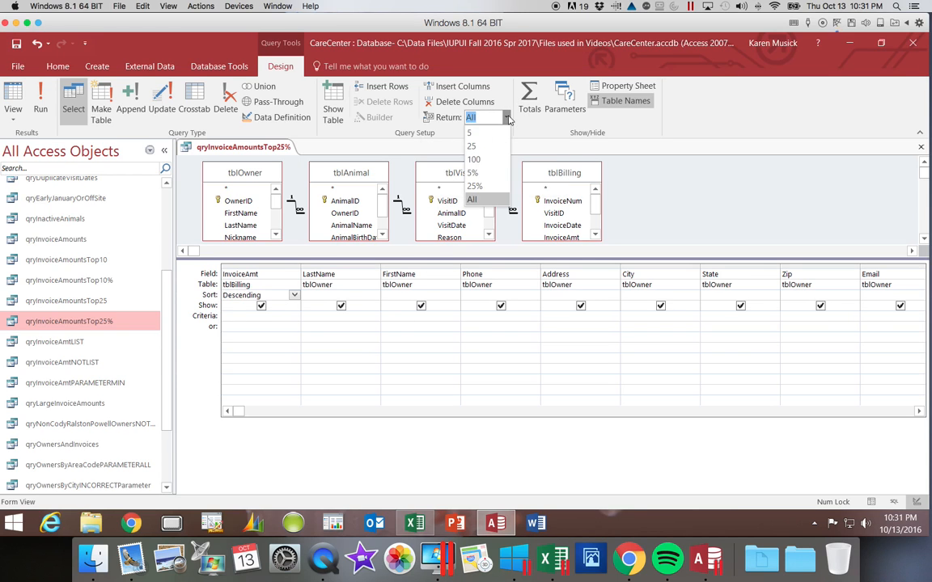
pyautogui.click(492, 186)
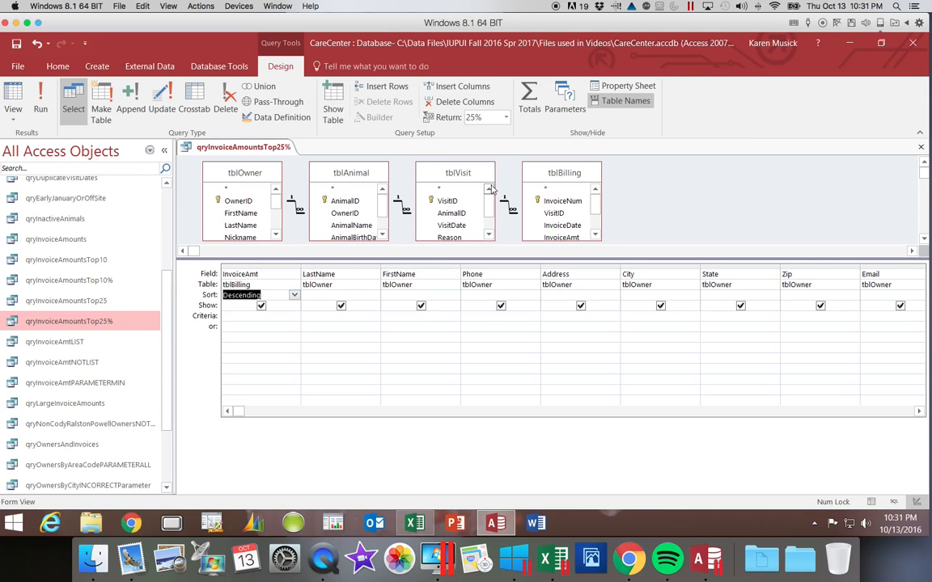
pyautogui.click(40, 114)
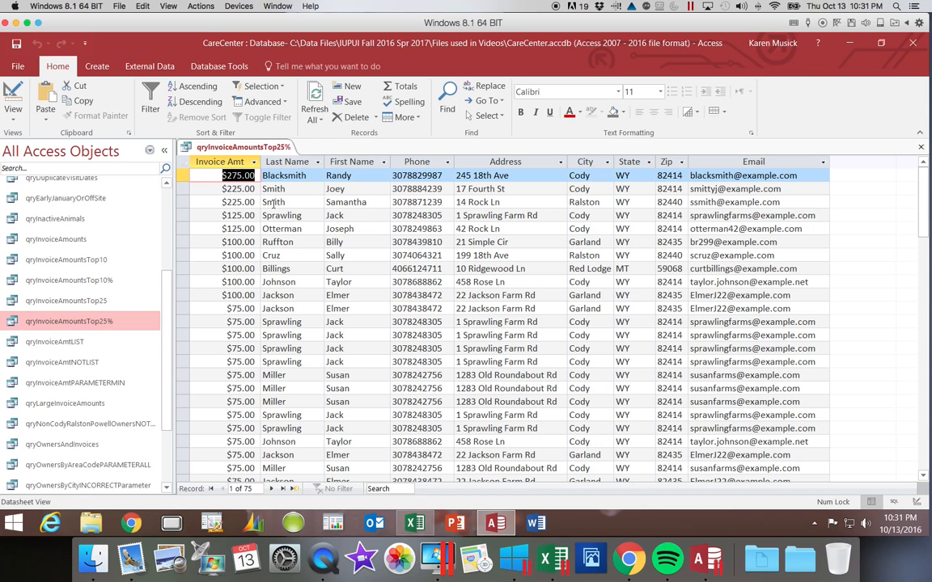
pyautogui.hotkey('ctrl', 'w')
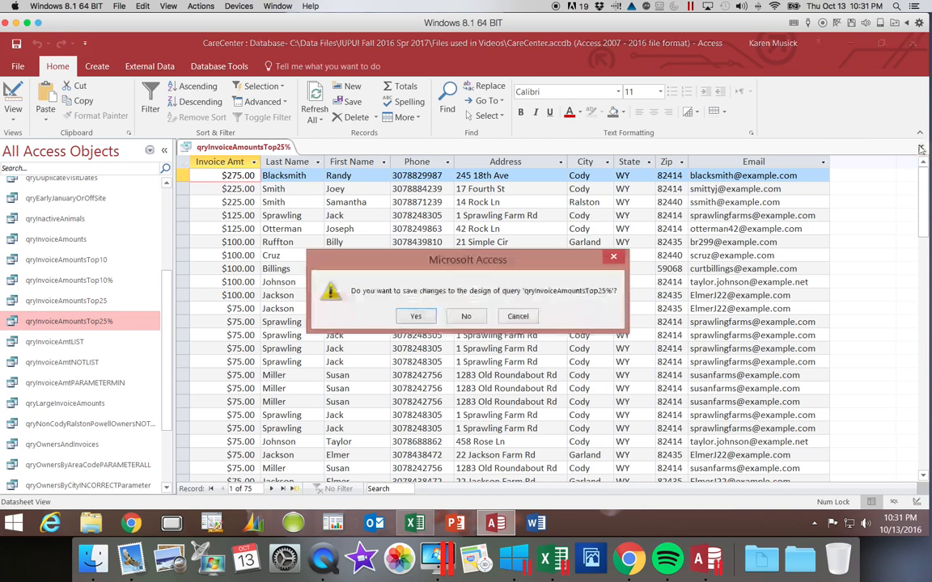
pyautogui.click(469, 317)
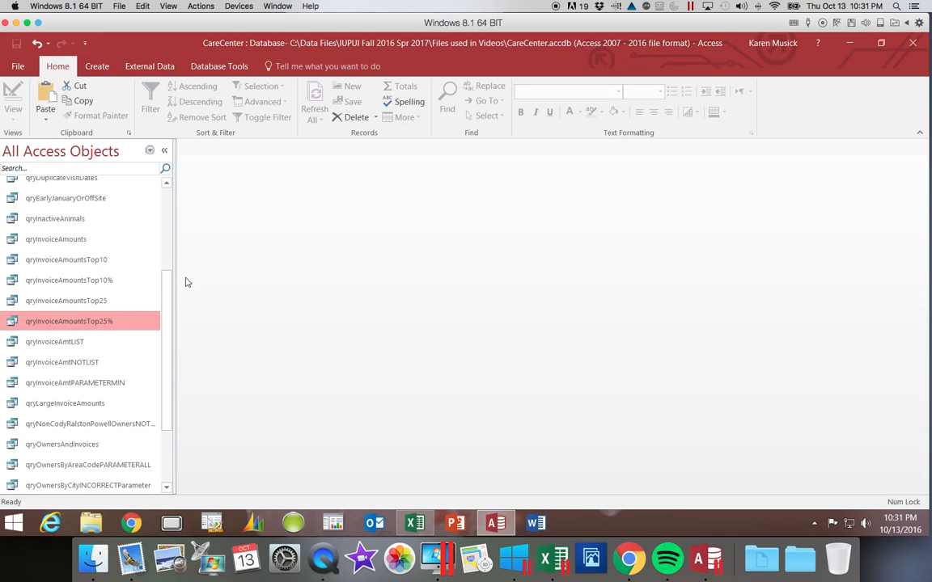
# - Open the qryInvoiceAmountsTop10 query in Design View and sort its InvoiceAmt field in descending order
pyautogui.doubleClick(108, 260)
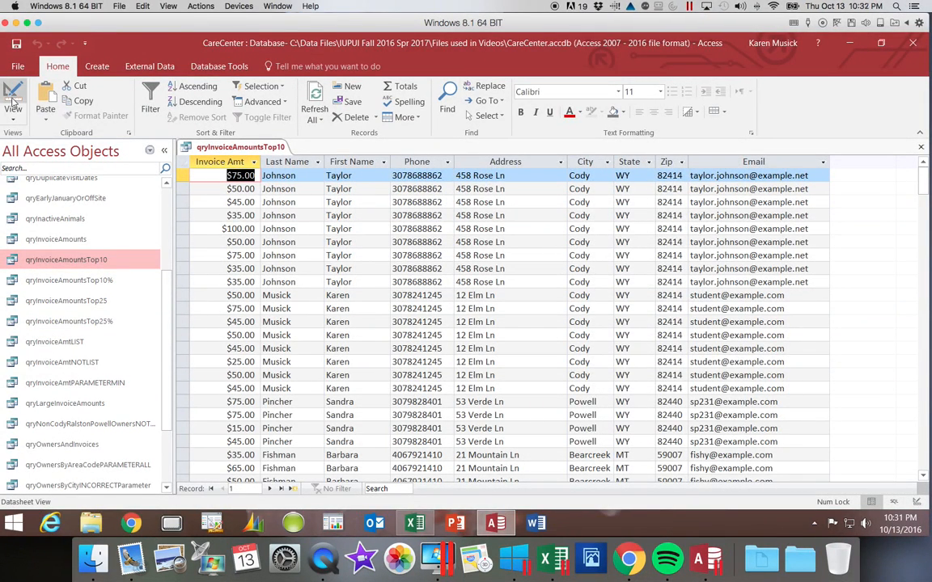
pyautogui.click(14, 93)
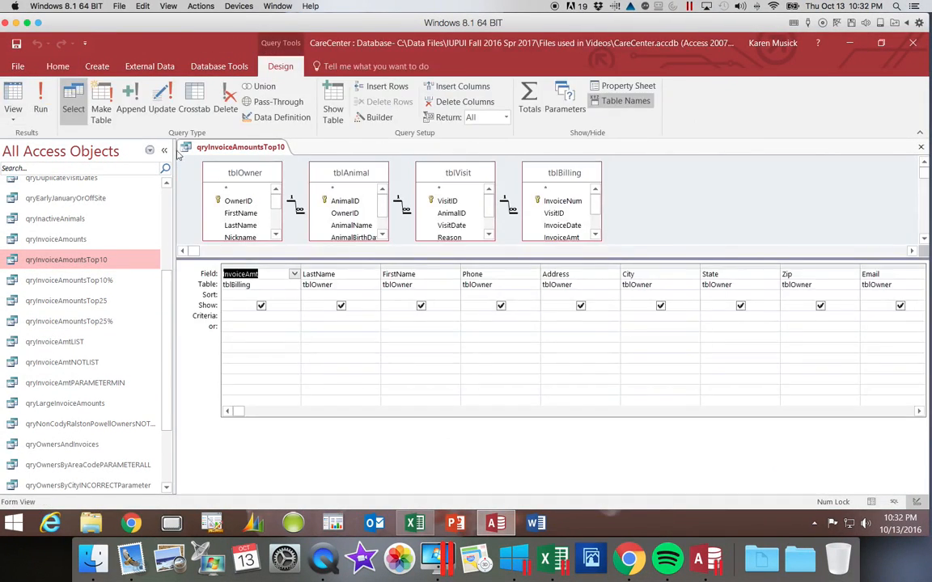
pyautogui.click(287, 294)
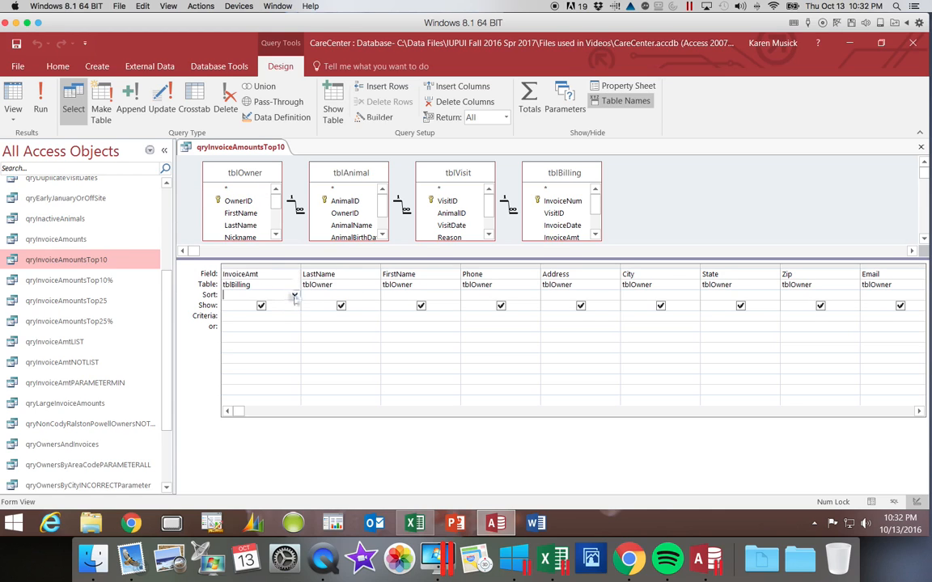
pyautogui.click(294, 294)
pyautogui.click(283, 316)
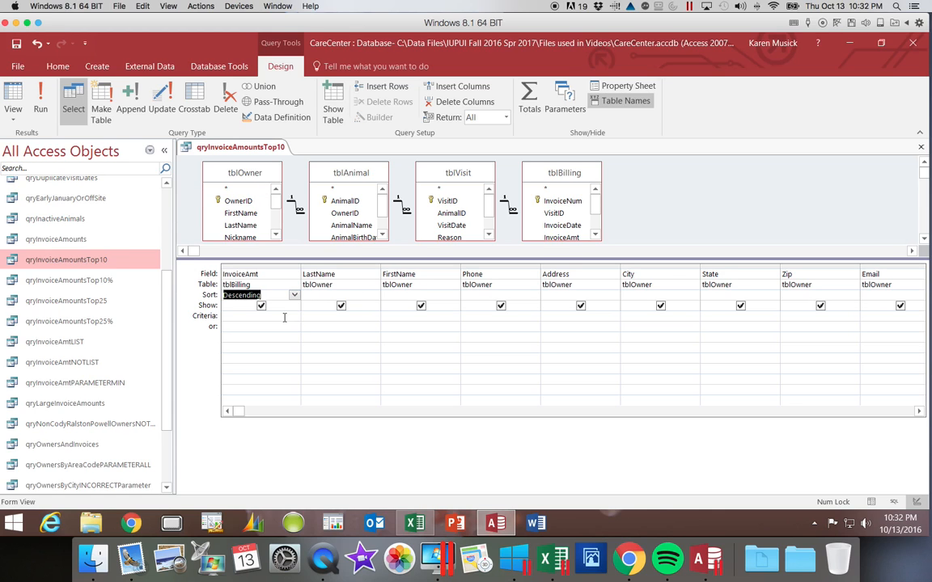
# - Limit the records returned by the qryInvoiceAmountsTop10 query to the custom value 10
pyautogui.click(503, 119)
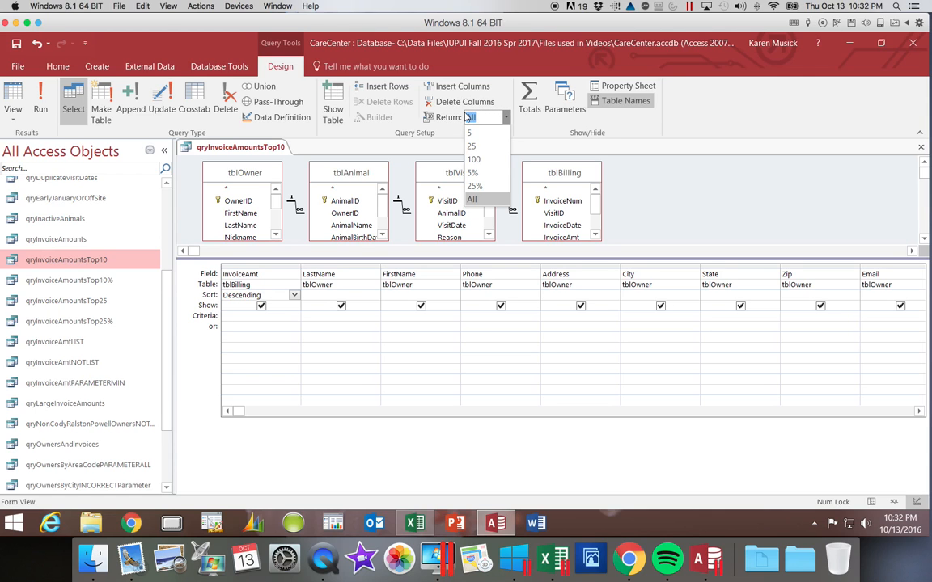
pyautogui.write('100')
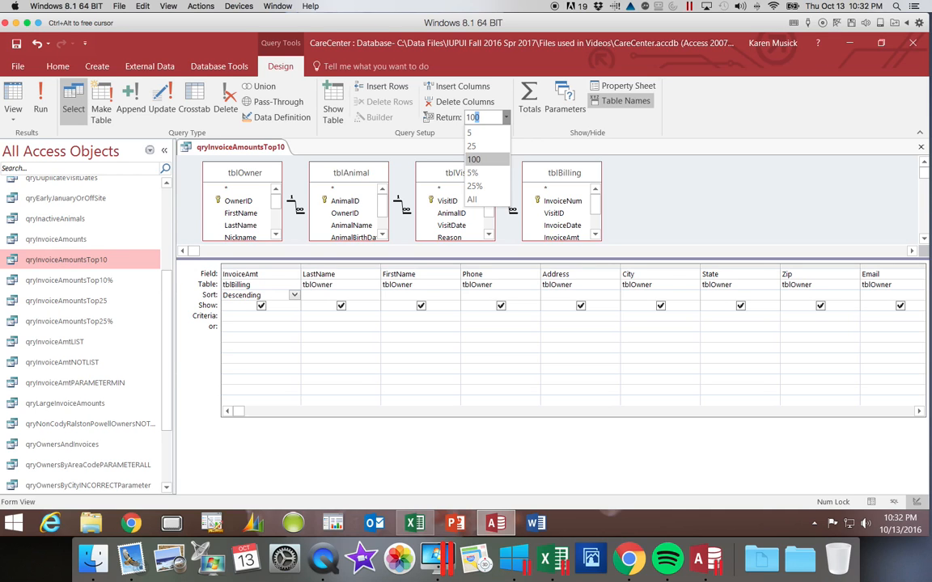
pyautogui.write('10')
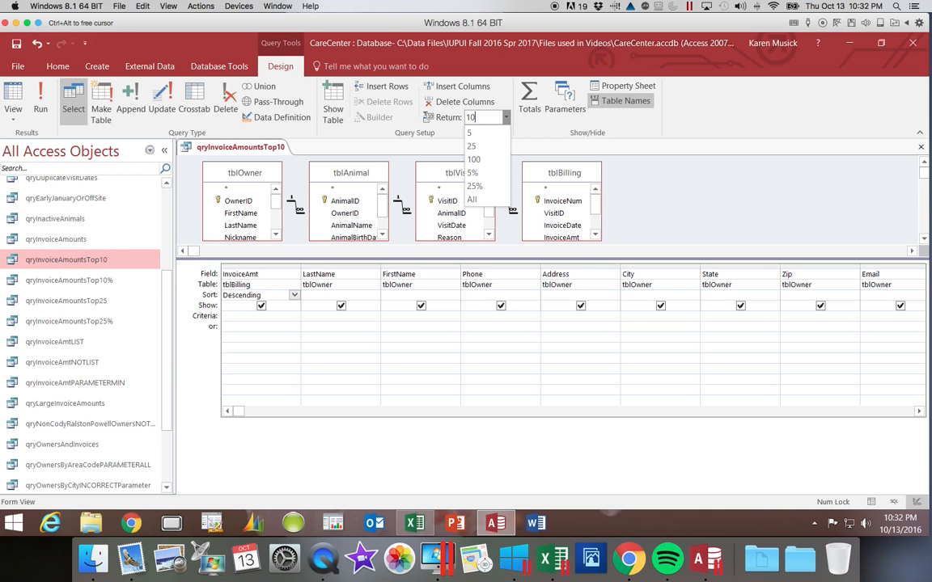
pyautogui.press('Return')
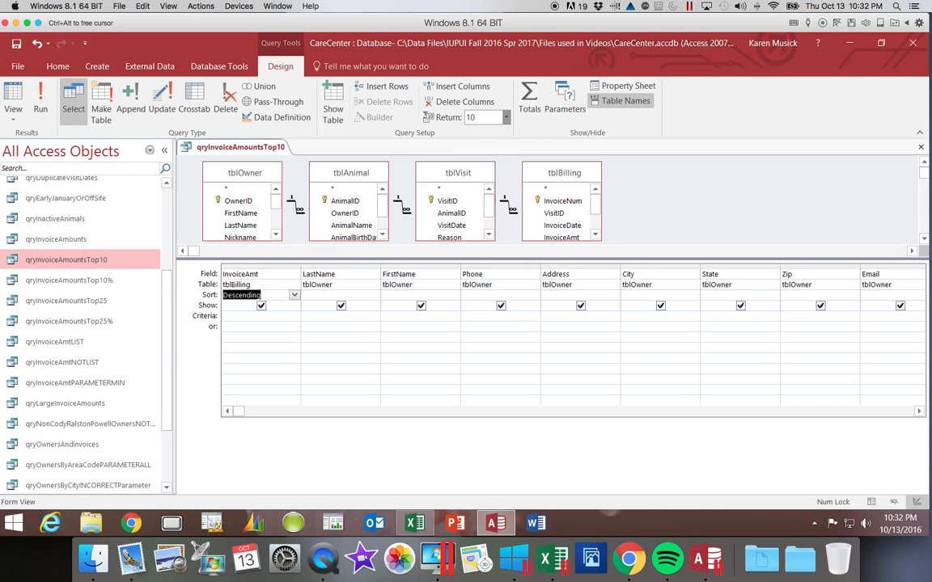
# - Run the qryInvoiceAmountsTop10 query and close it, saving the design changes
pyautogui.click(41, 102)
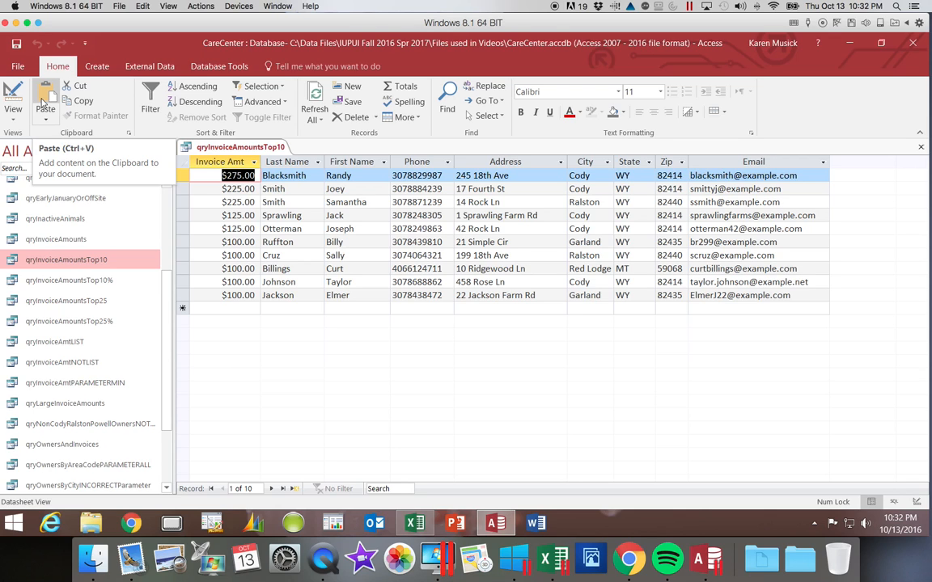
pyautogui.click(921, 148)
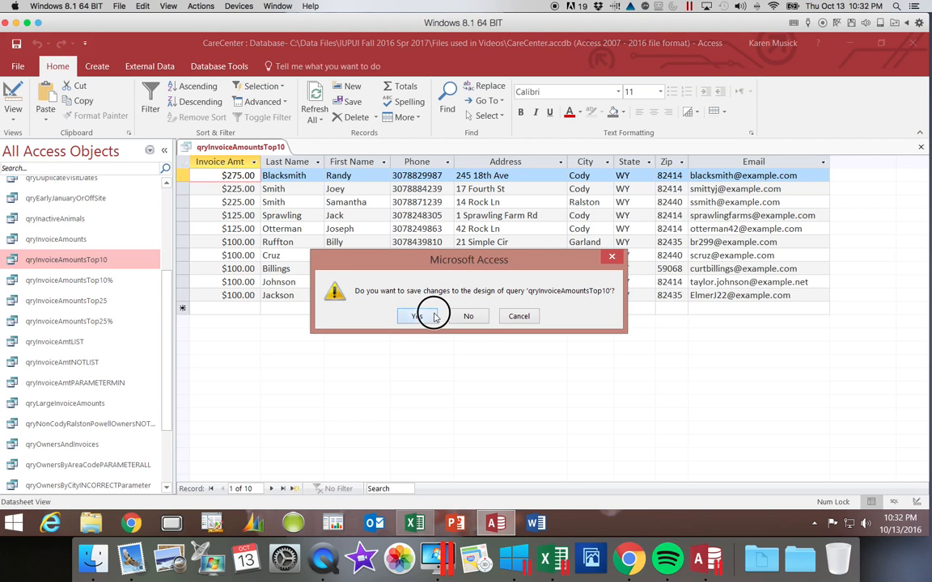
pyautogui.click(426, 315)
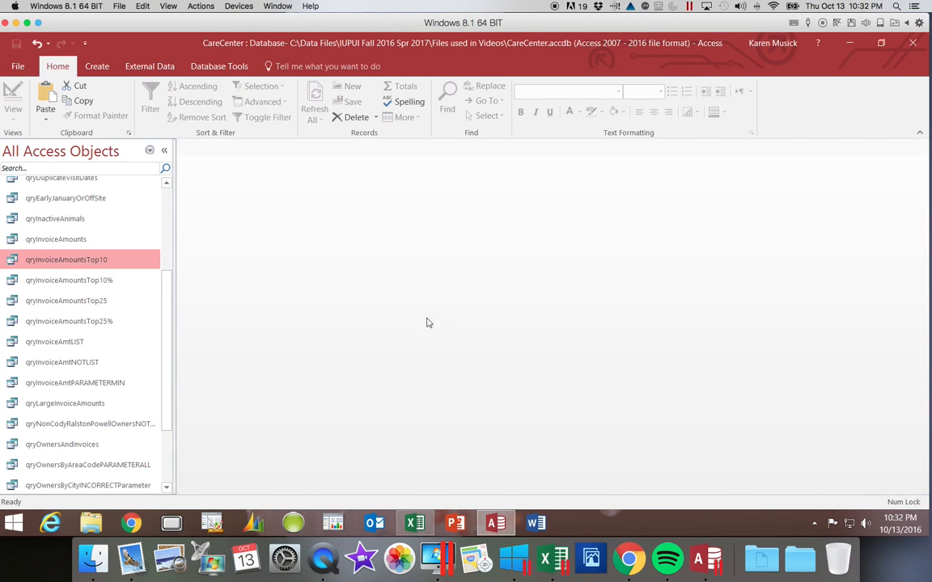
# - Open the qryInvoiceAmountsTop10% query in Design View and sort its InvoiceAmt field in descending order
pyautogui.doubleClick(86, 279)
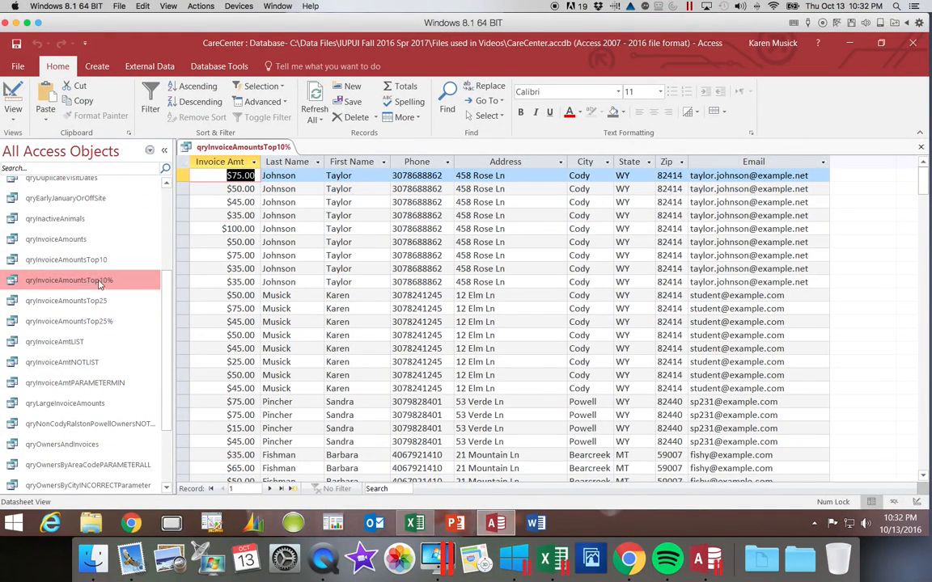
pyautogui.click(13, 111)
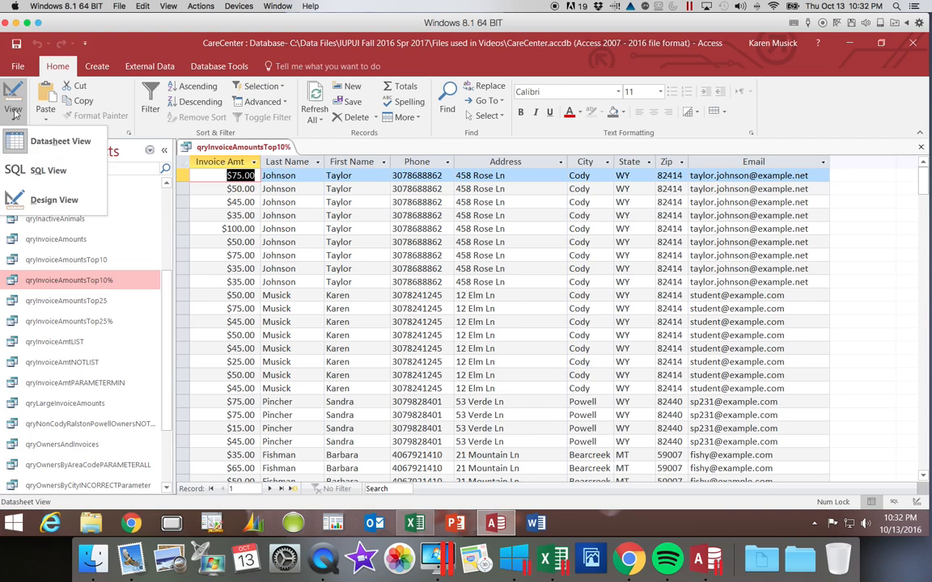
pyautogui.click(22, 202)
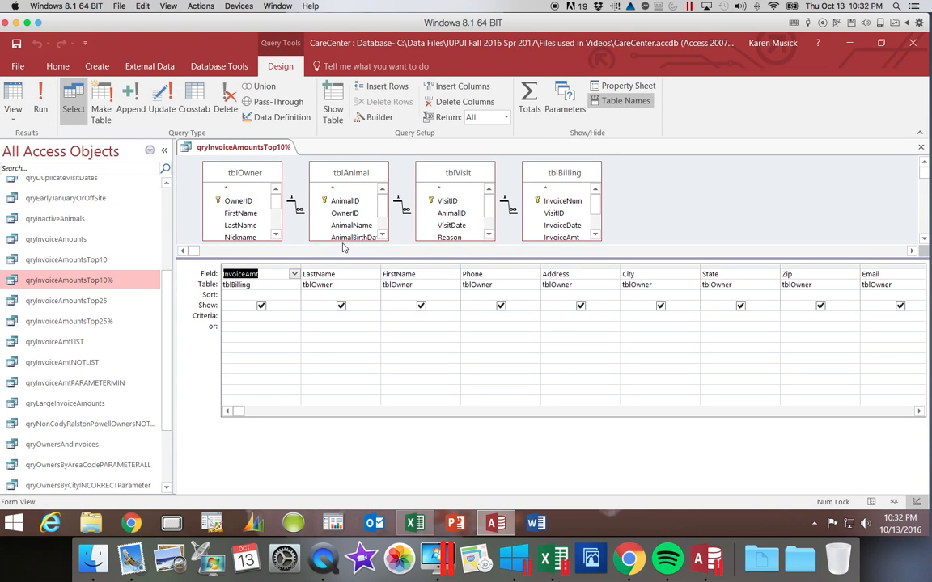
pyautogui.click(275, 295)
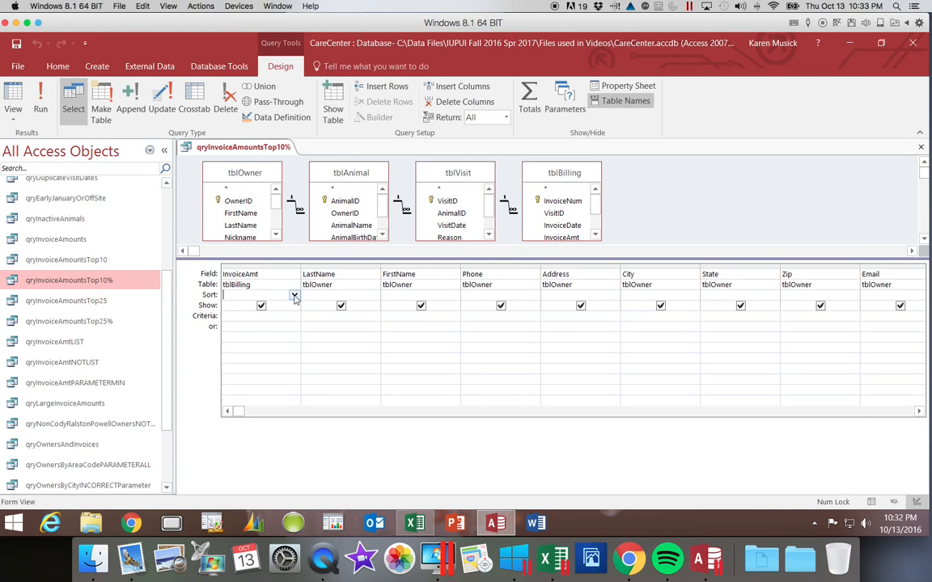
pyautogui.click(294, 295)
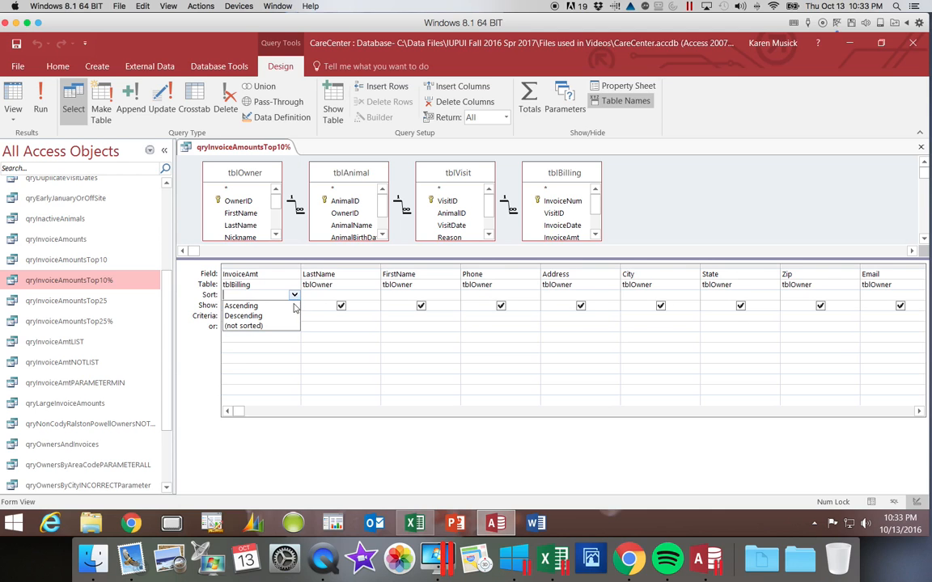
pyautogui.click(291, 316)
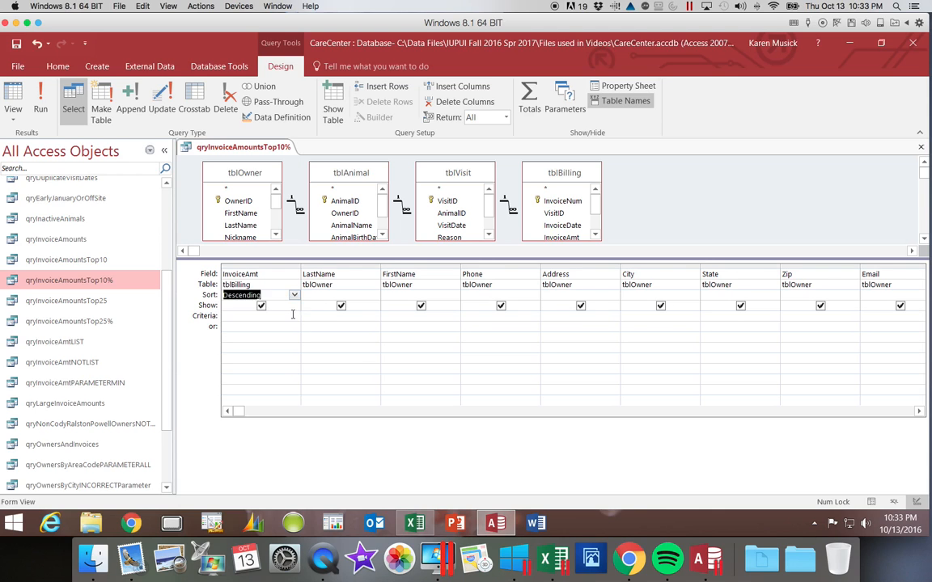
# - Limit the qryInvoiceAmountsTop10% query to return the top 10% of values and run it
pyautogui.click(492, 119)
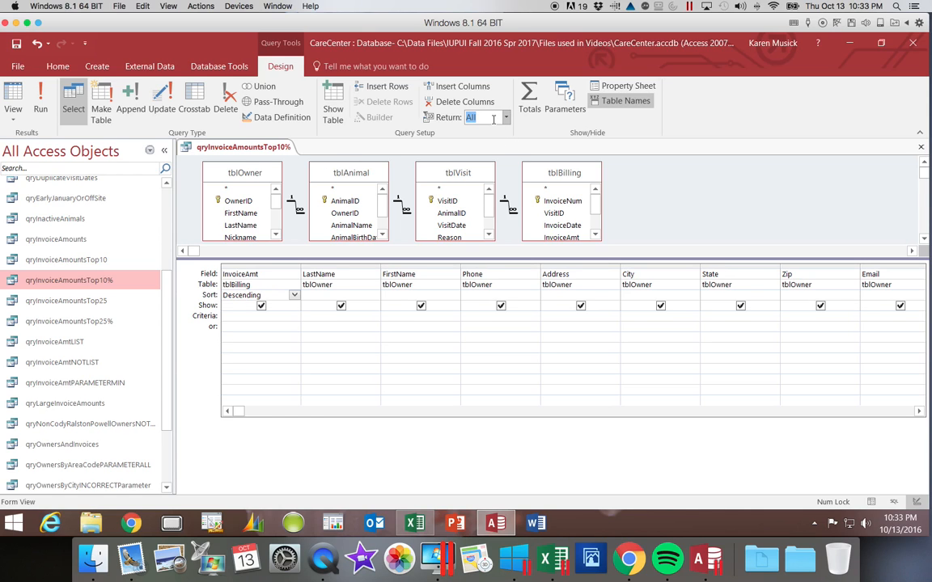
pyautogui.write('10%')
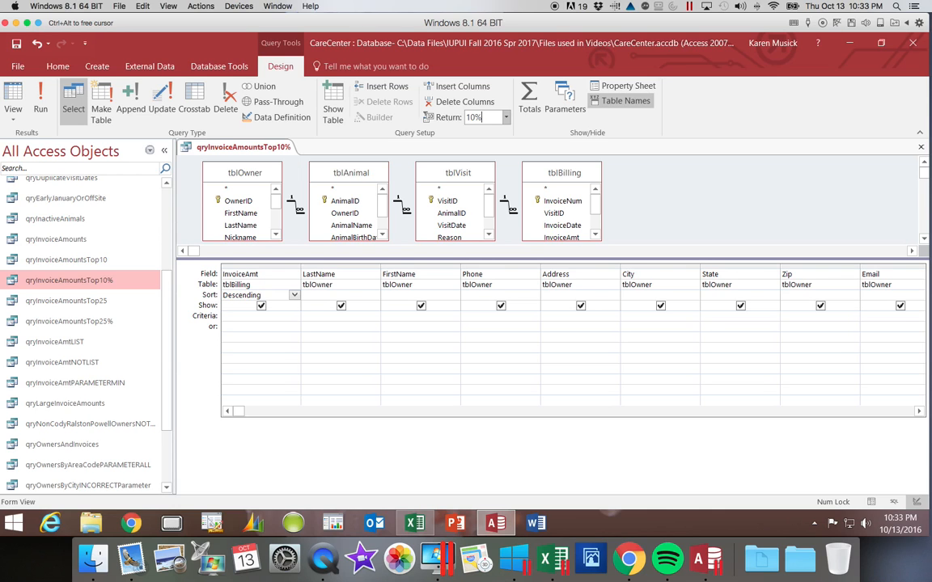
pyautogui.click(42, 100)
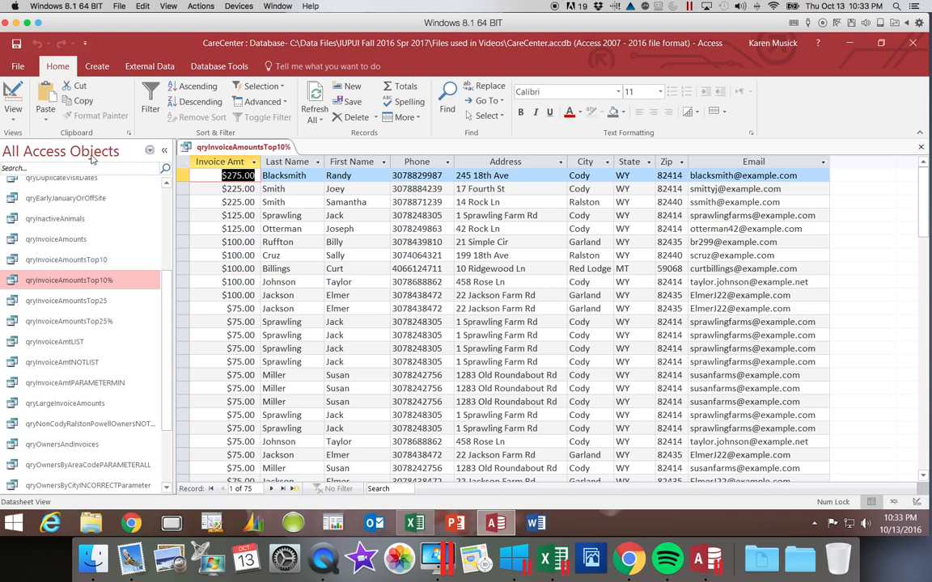
# - Return the qryInvoiceAmountsTop10% query to Design View, review the available top-value return options, keep 10%, and close the query
pyautogui.click(12, 117)
pyautogui.click(33, 199)
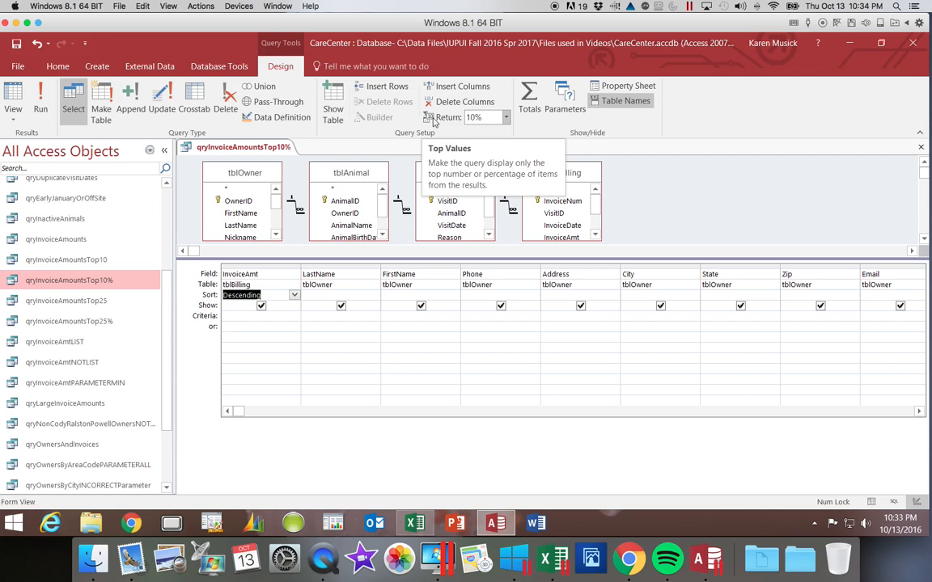
pyautogui.click(507, 118)
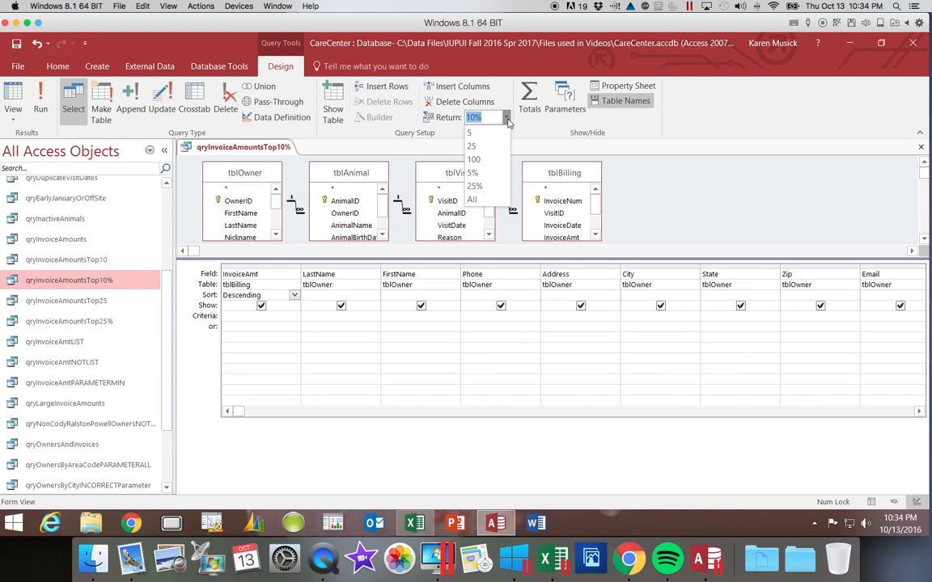
pyautogui.press('Return')
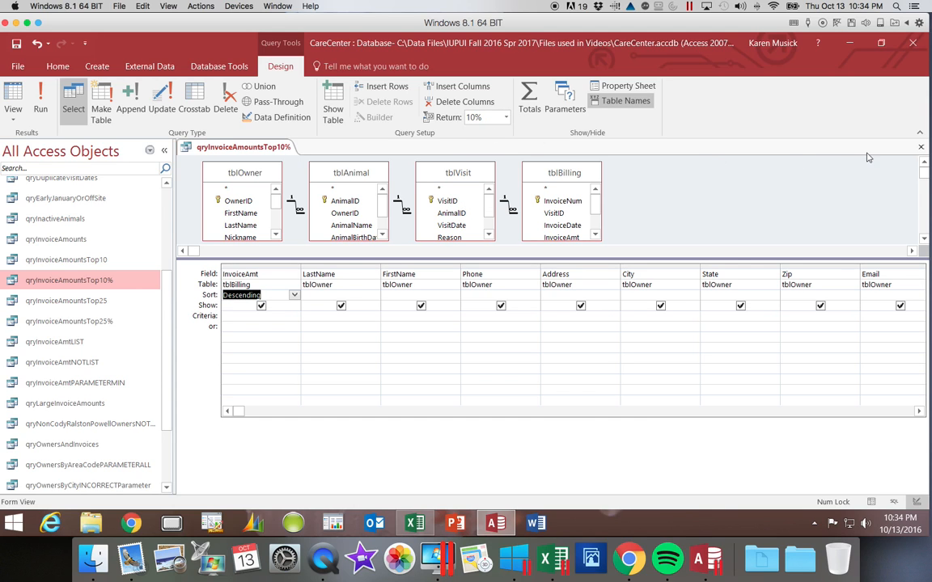
pyautogui.click(921, 146)
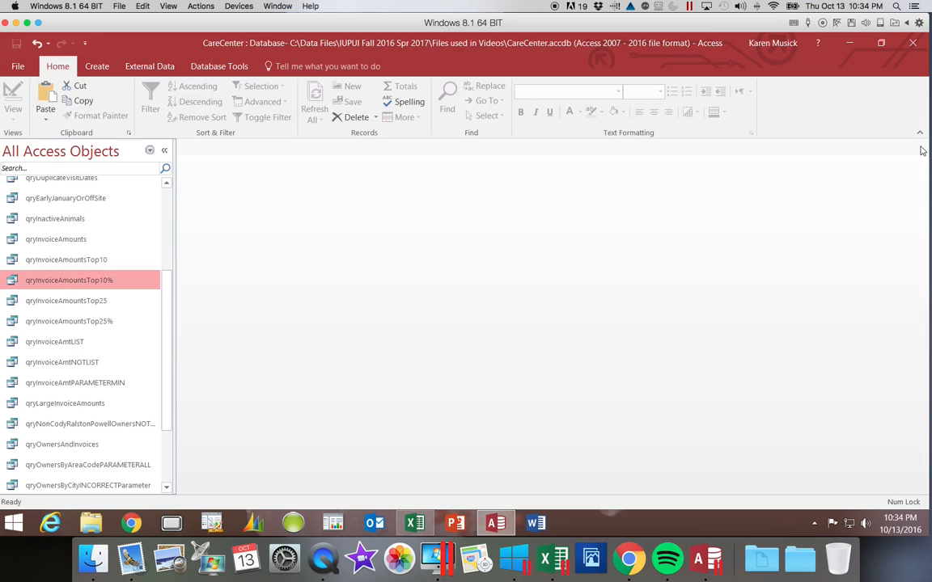